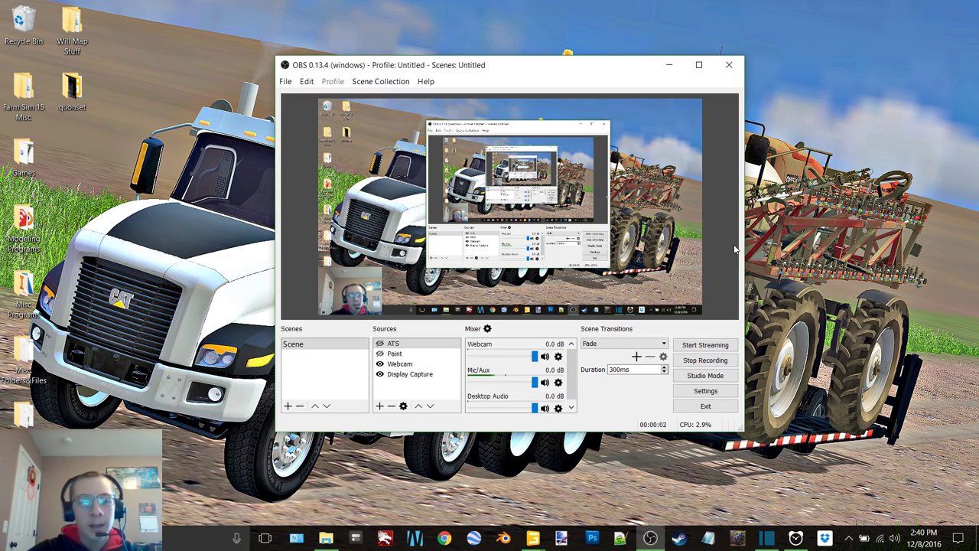
- Switch to Alarms & Clock, start the 30-minute timer, and minimize its window
click(667, 65)
click(795, 538)
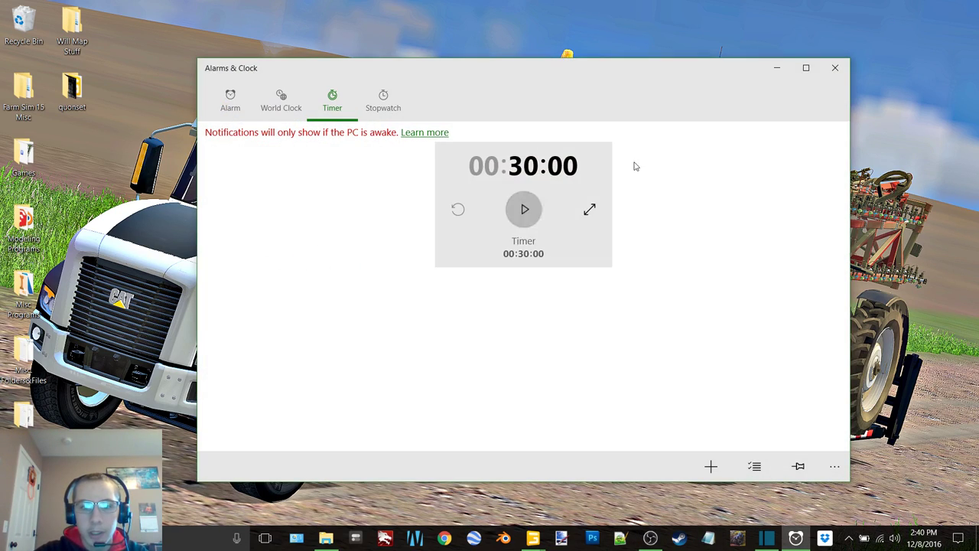
key(space)
click(768, 68)
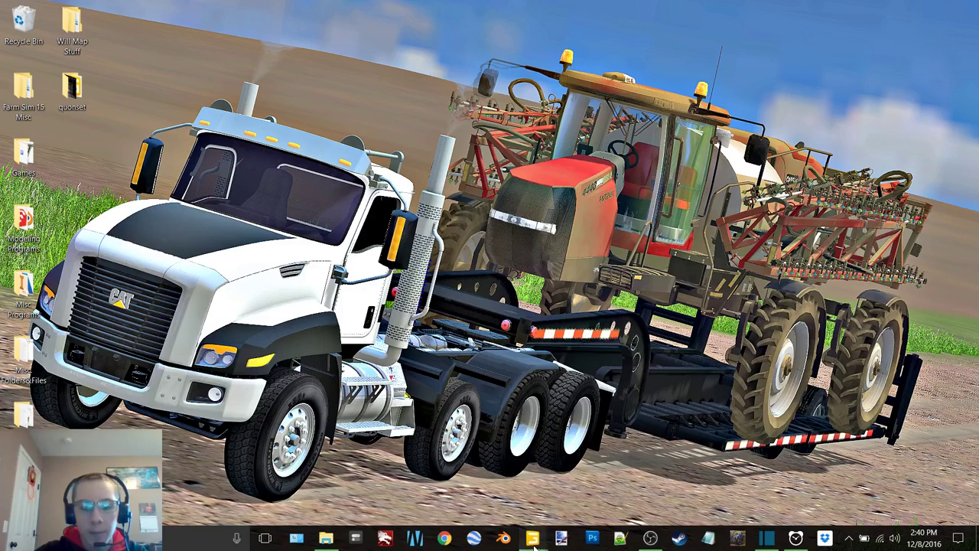
click(532, 539)
click(901, 11)
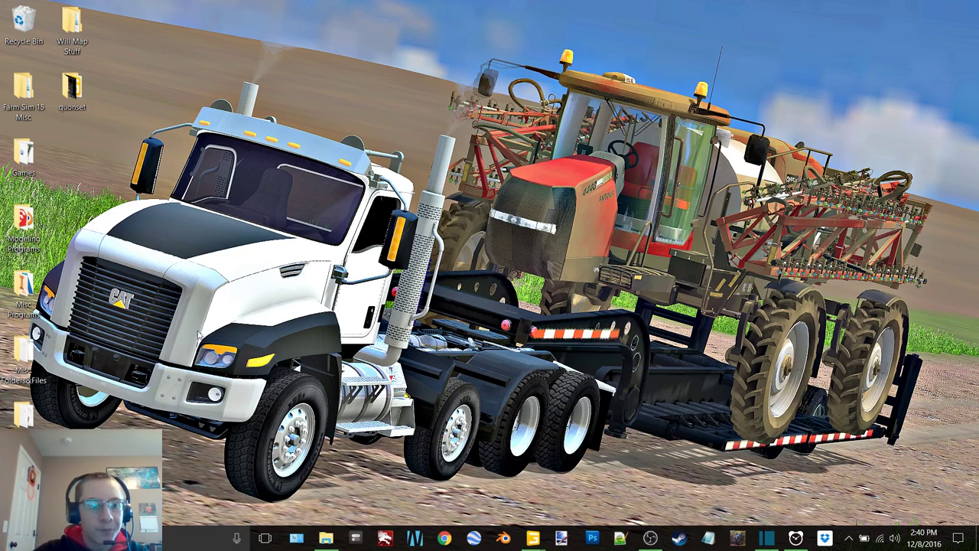
- Open the Buildings > Main Farm Farmhouse folder inside Will Map Stuff and select the model.dae file
double_click(74, 44)
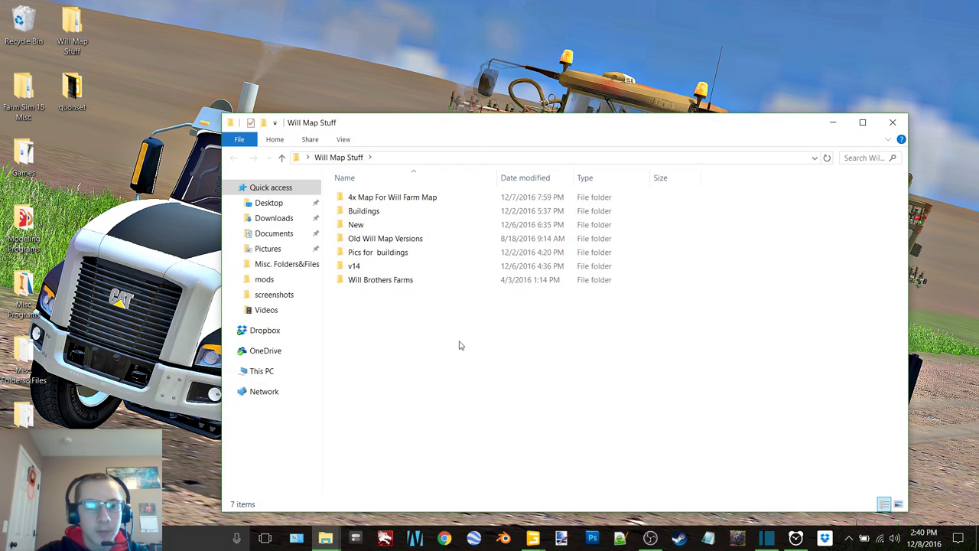
drag(465, 116, 447, 63)
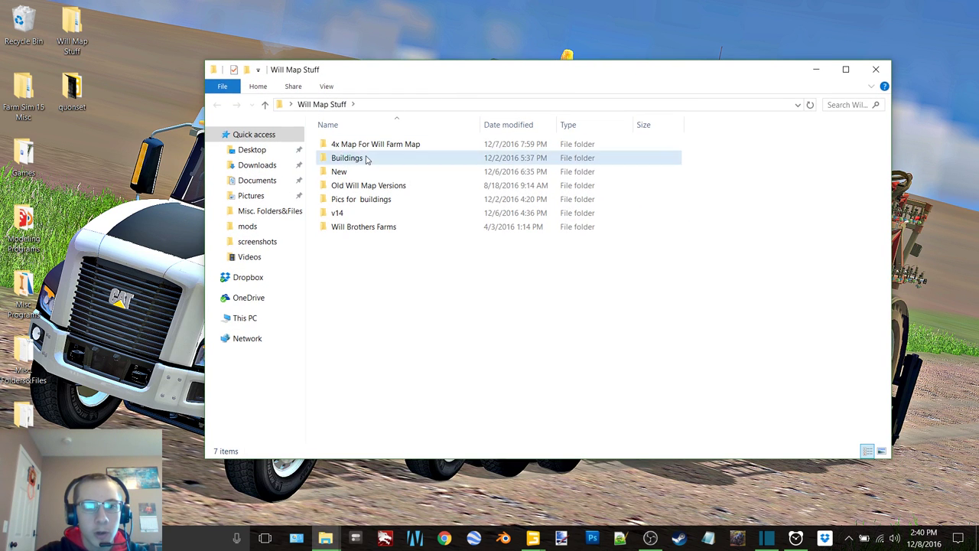
double_click(367, 159)
double_click(358, 149)
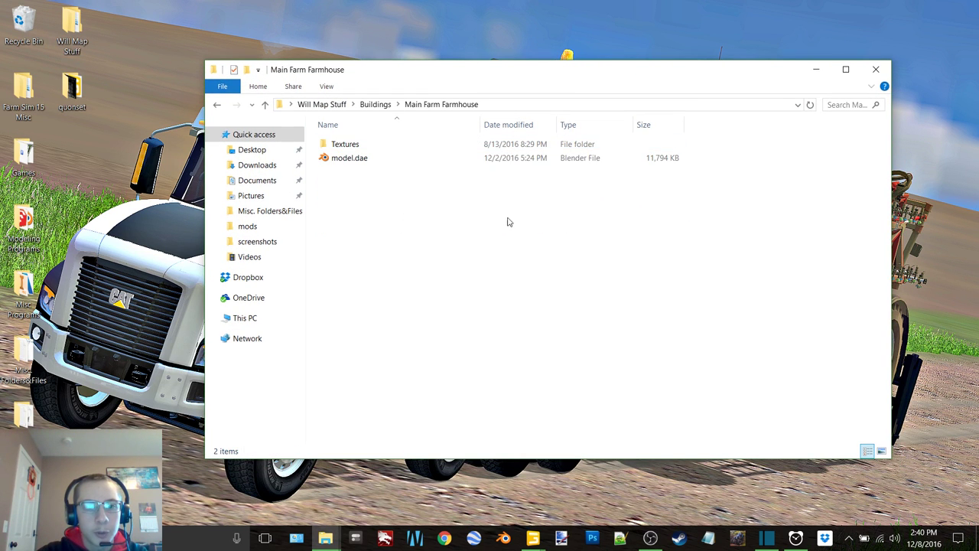
click(351, 162)
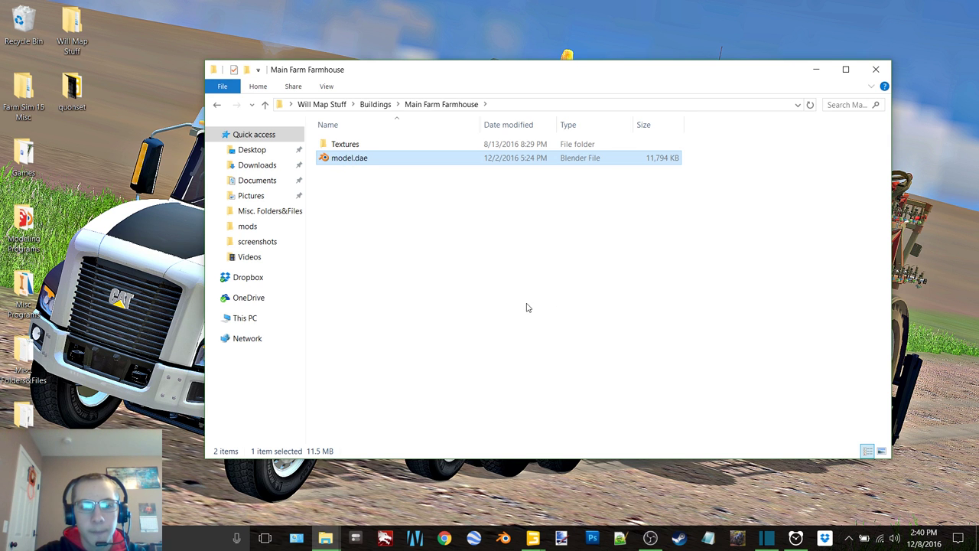
- Minimize the folder window, launch Blender, and clear the OBS window out of the way
click(815, 68)
click(503, 537)
click(650, 537)
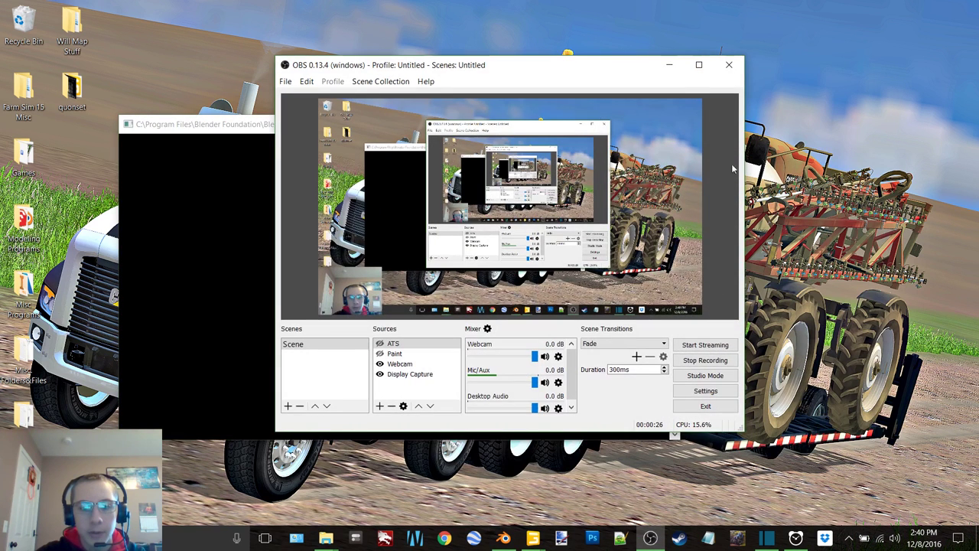
click(669, 64)
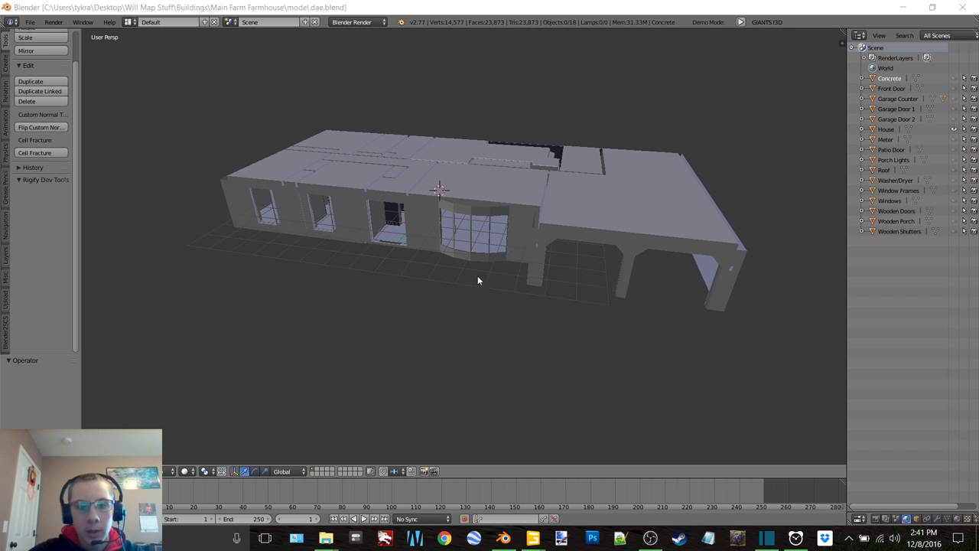
- Make all farmhouse objects visible and look over the complete house and the Garage Counter's child objects
middle_drag(477, 275, 449, 268)
scroll(448, 268, up, 6)
shift+middle_drag(472, 208, 735, 160)
scroll(423, 253, up, 3)
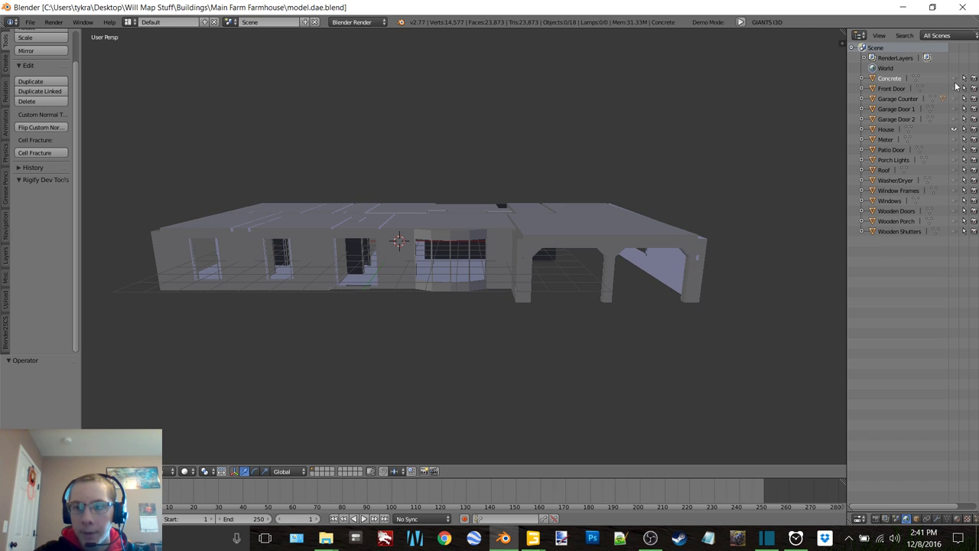
drag(953, 79, 953, 118)
drag(962, 232, 958, 233)
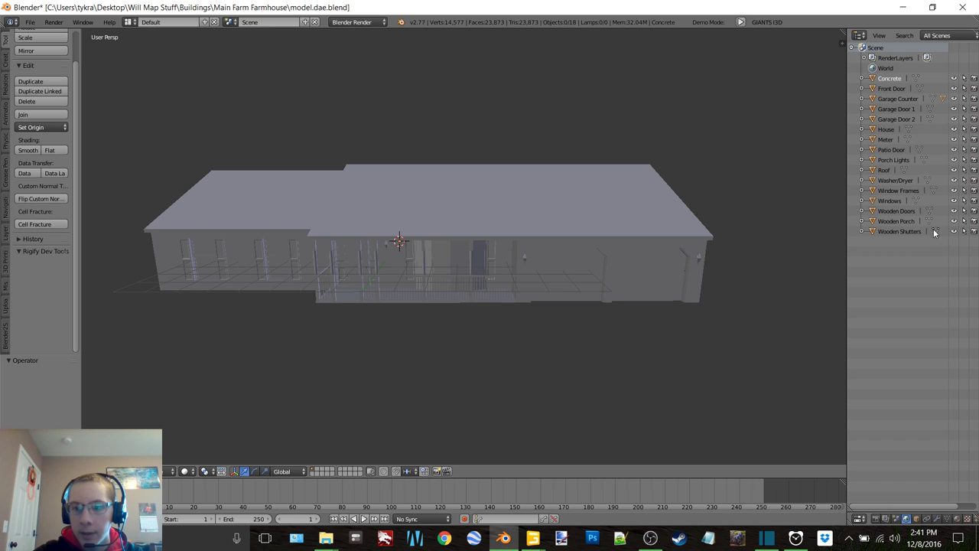
click(862, 100)
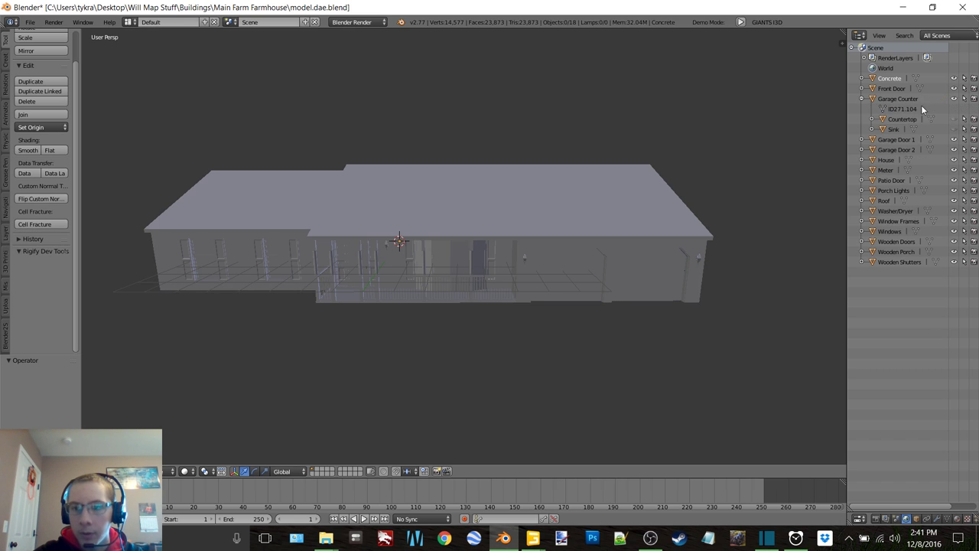
click(862, 99)
scroll(616, 244, up, 5)
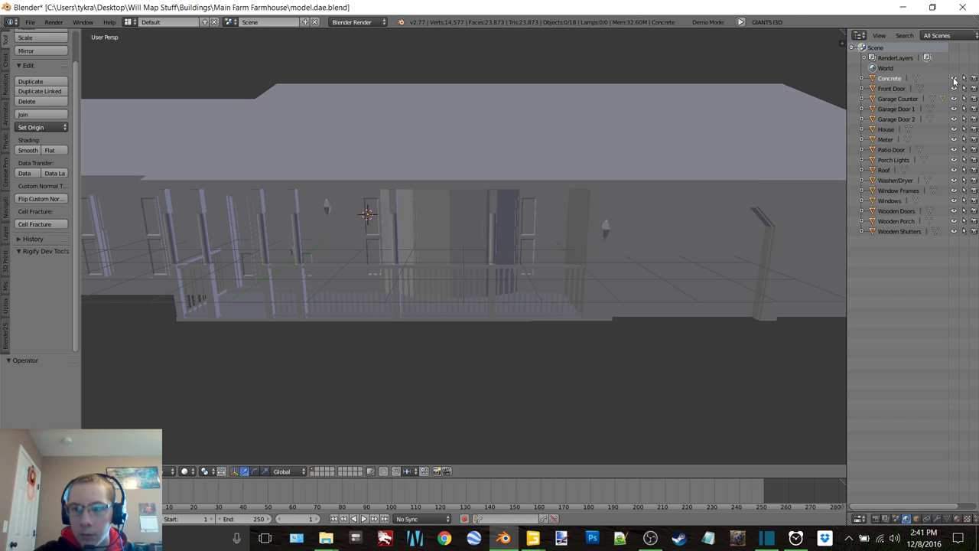
- Hide all farmhouse objects, including the Countertop and Sink nested under Garage Counter
drag(954, 79, 959, 174)
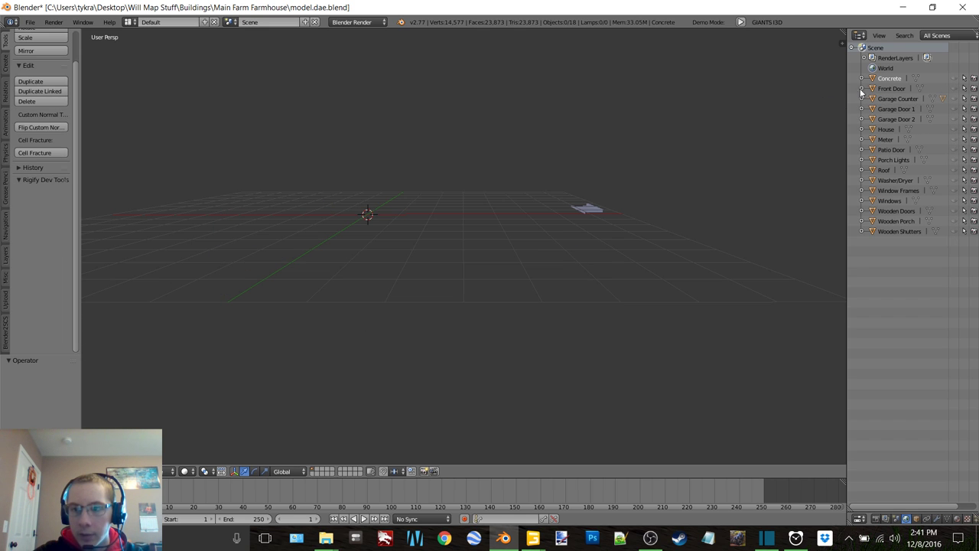
click(861, 99)
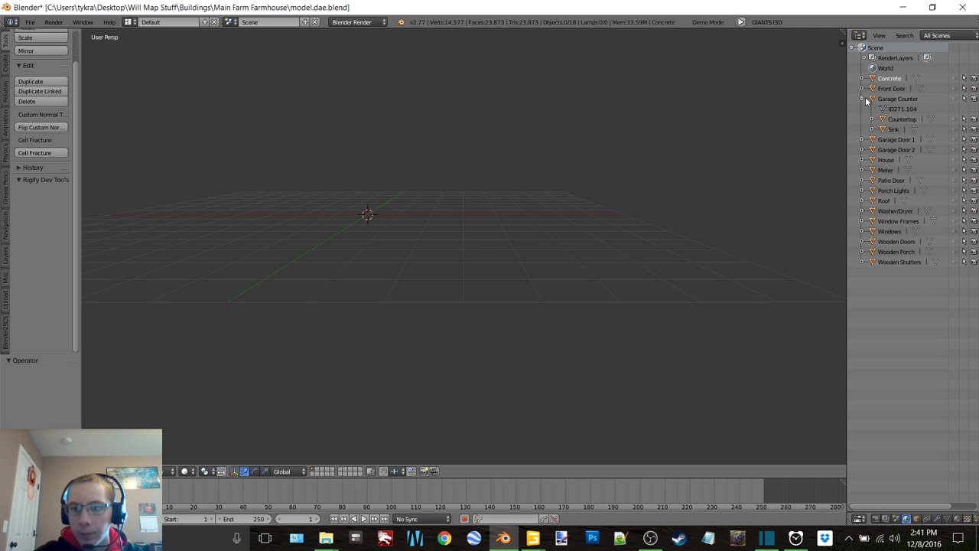
click(861, 100)
- Show the Concrete object and the House, and inspect how the slabs fit around the building
click(953, 78)
middle_drag(561, 204, 648, 210)
scroll(434, 265, up, 2)
middle_drag(725, 218, 624, 203)
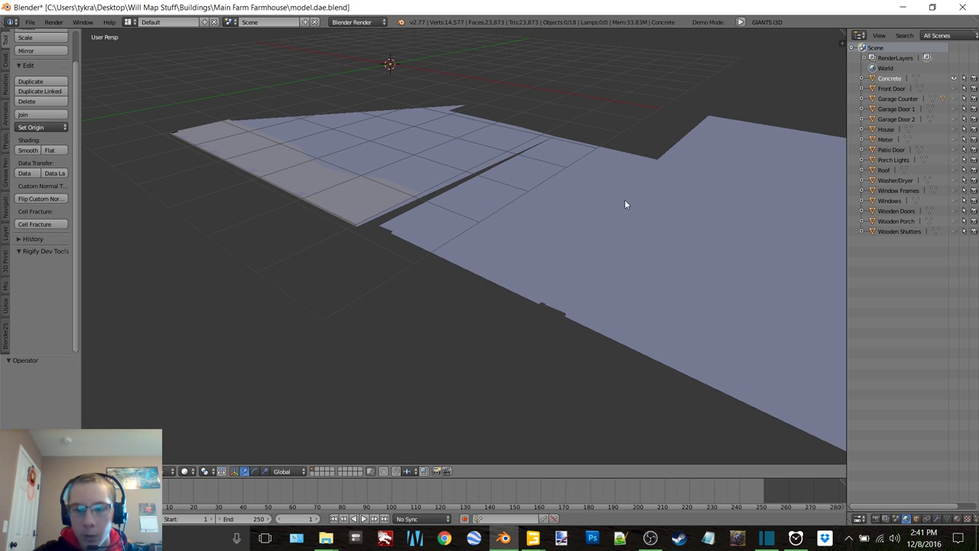
click(954, 130)
middle_drag(645, 163, 355, 231)
scroll(506, 219, up, 3)
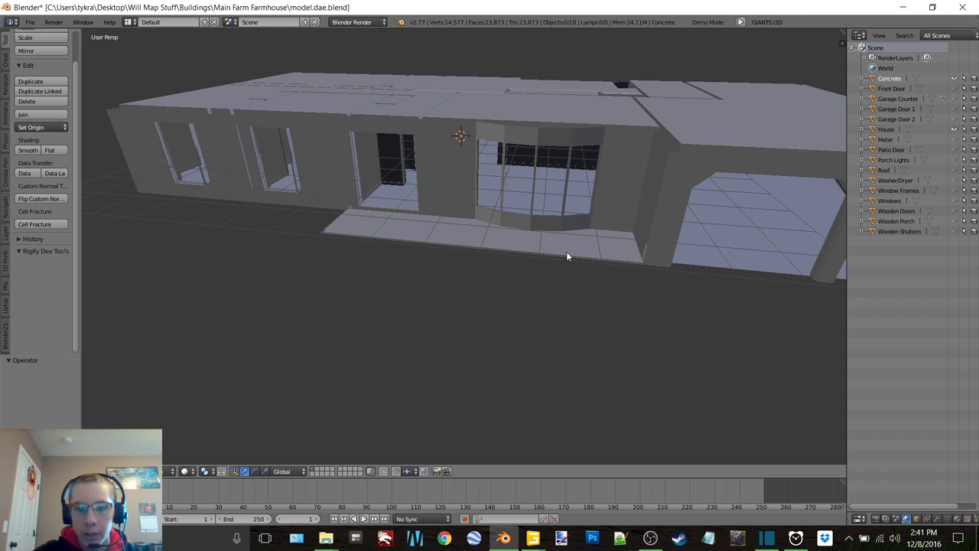
- Hide the Concrete object, show the Front Door to inspect it up close in its opening, and hide it again
click(955, 79)
click(954, 88)
shift+middle_drag(476, 238, 500, 276)
scroll(516, 226, up, 5)
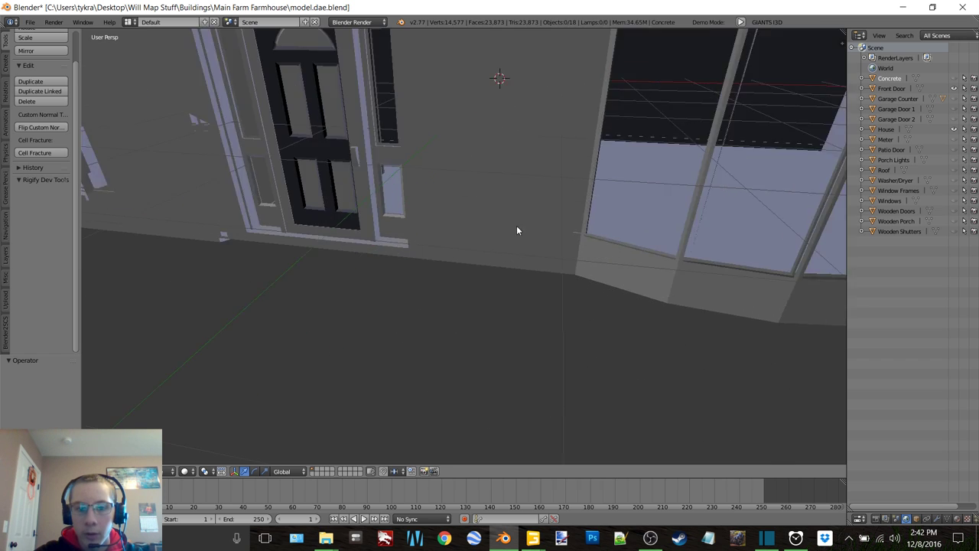
middle_drag(516, 231, 545, 232)
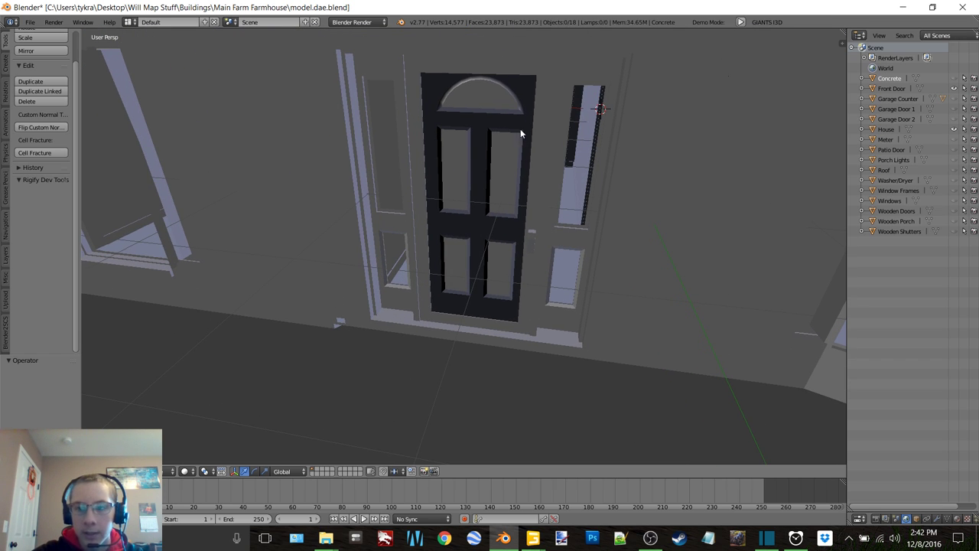
click(954, 88)
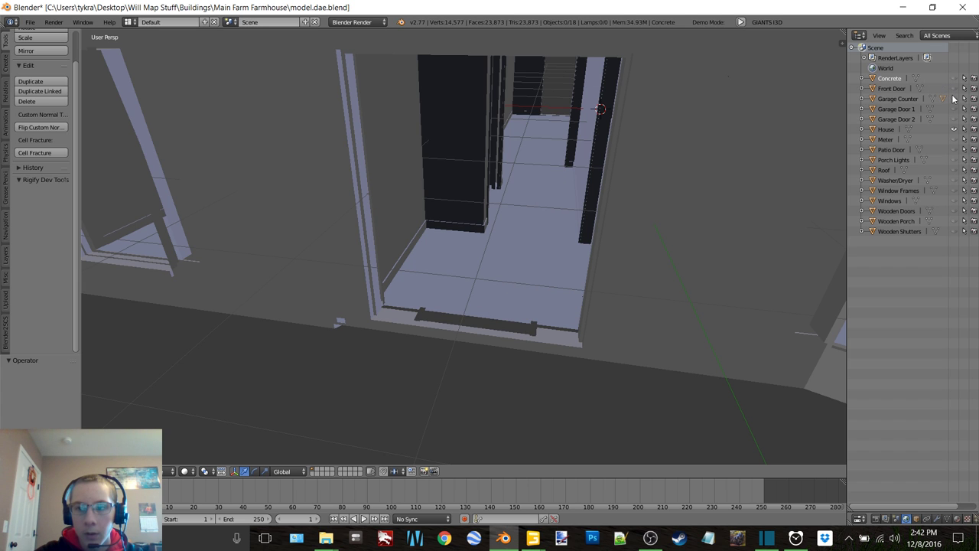
- Show the Garage Counter with its Countertop and Sink and examine them inside the garage
click(861, 99)
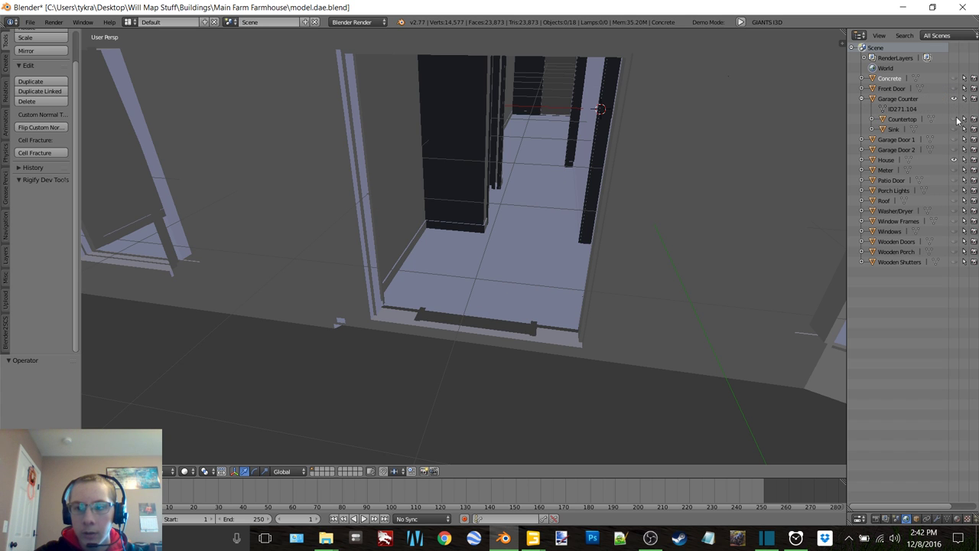
shift+middle_drag(650, 166, 244, 243)
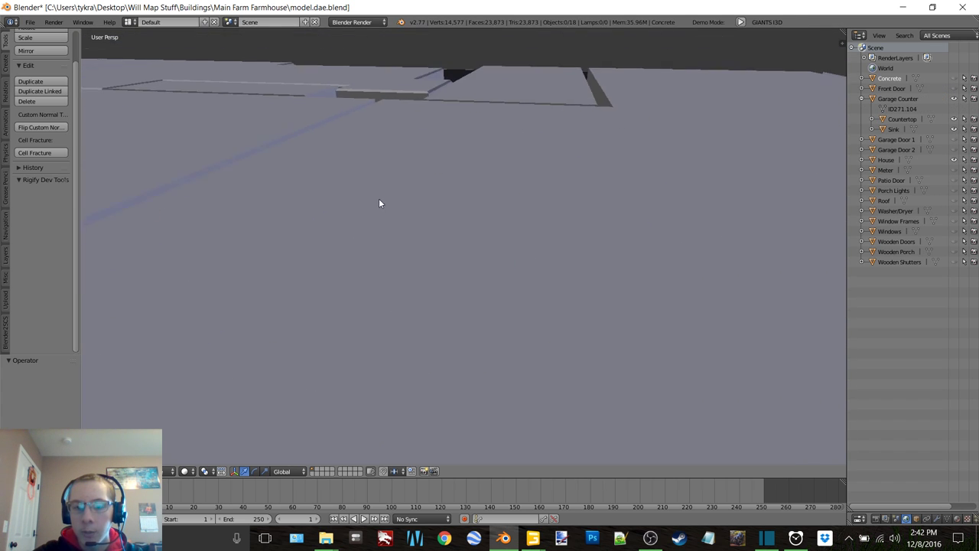
scroll(566, 159, up, 4)
middle_drag(570, 162, 812, 152)
- Hide the Countertop and Sink, and rename the Garage Counter object to Garage Cabinets
click(954, 119)
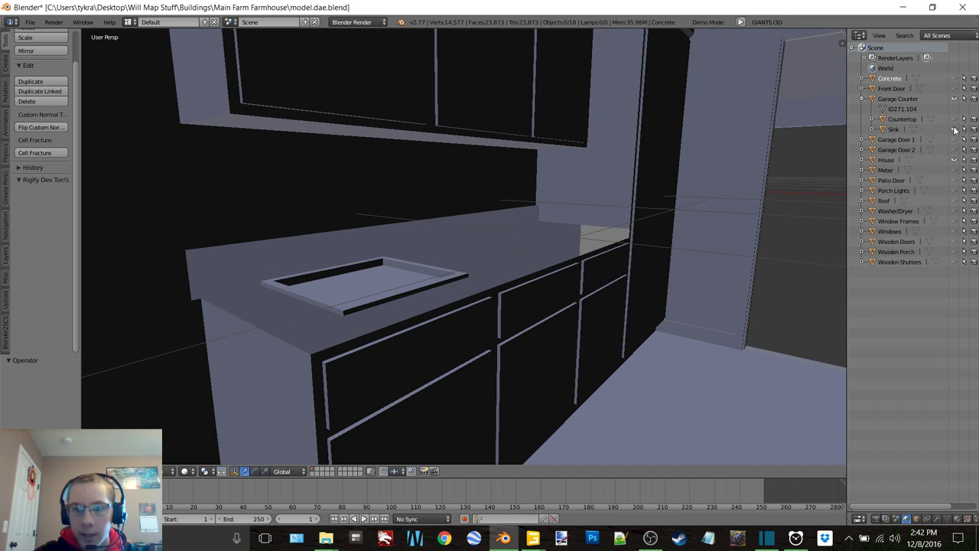
click(954, 130)
click(953, 99)
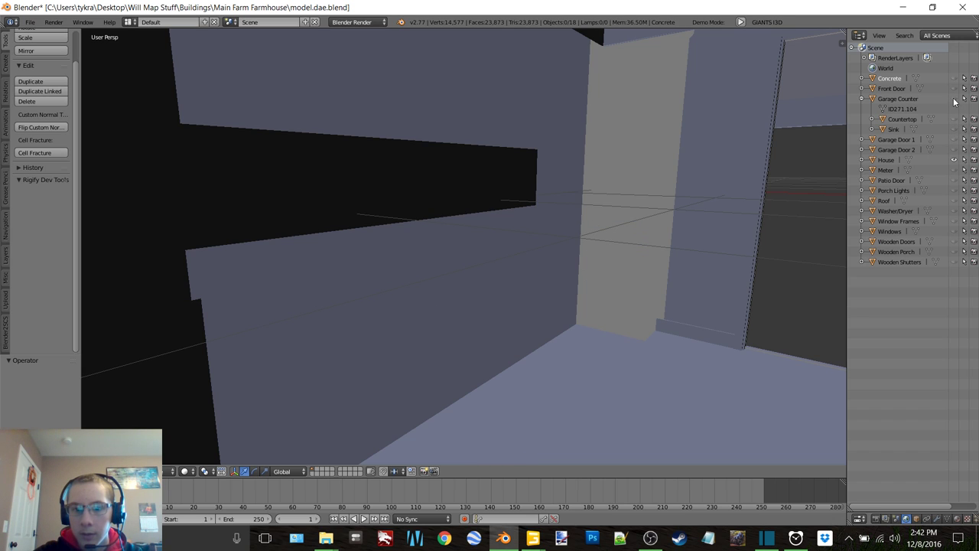
click(954, 99)
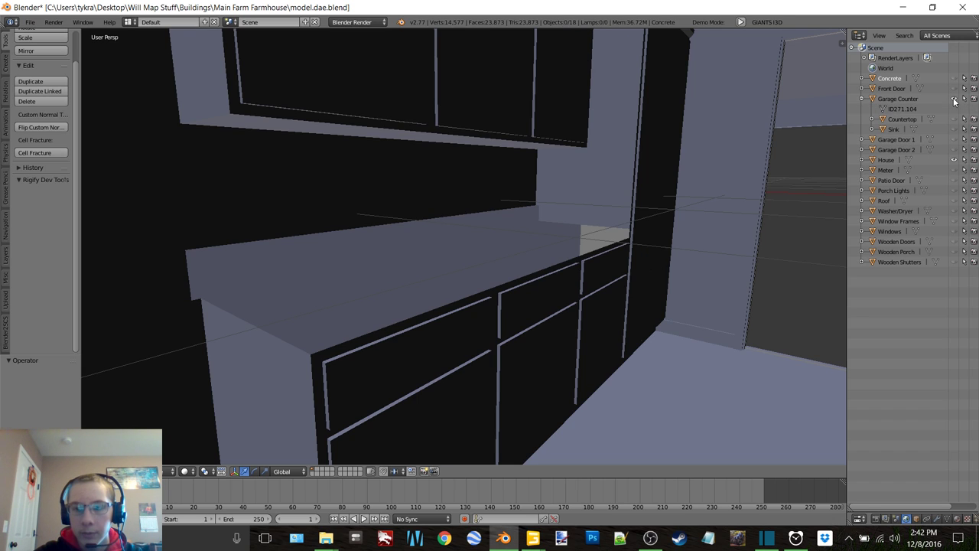
click(906, 100)
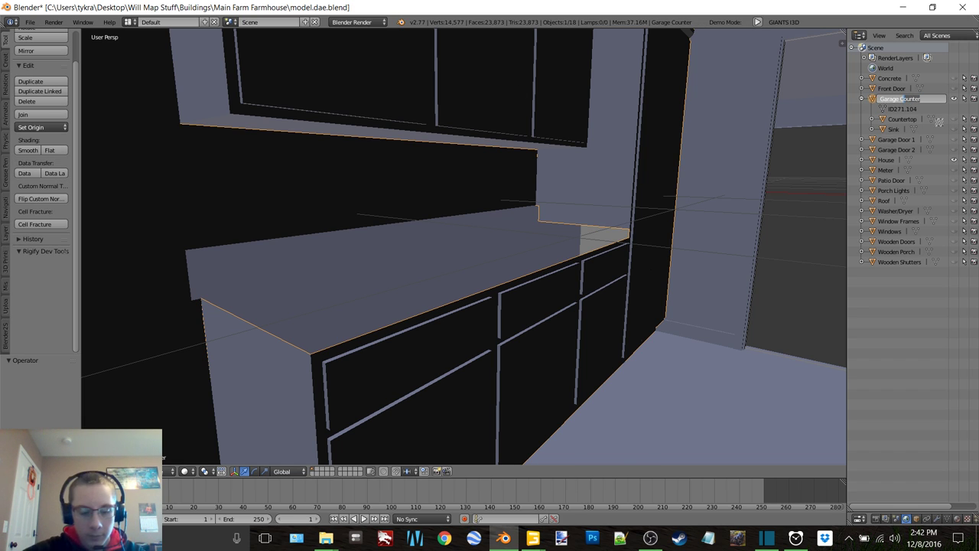
key(Return)
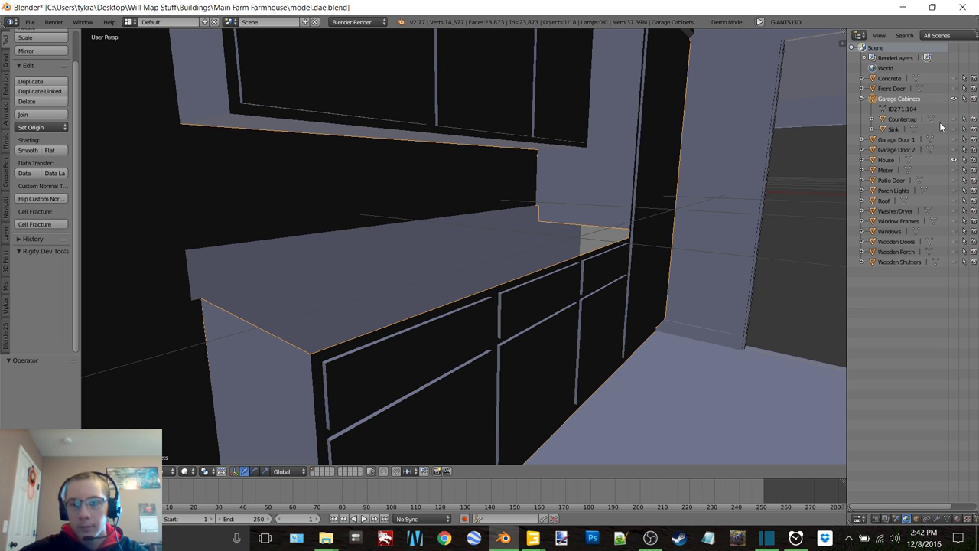
- Hide the Garage Cabinets, view the Countertop and Sink on their own, and hide both again
click(900, 118)
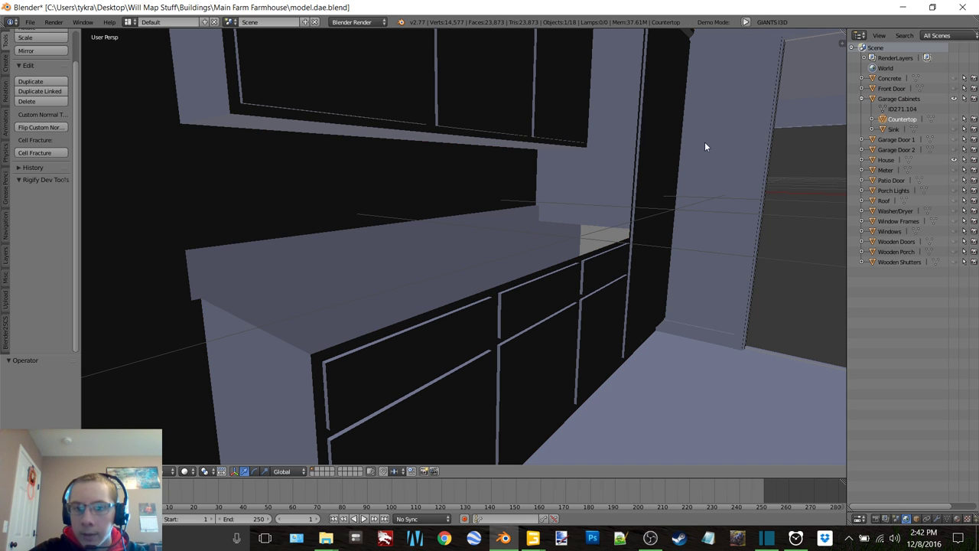
click(954, 99)
click(956, 119)
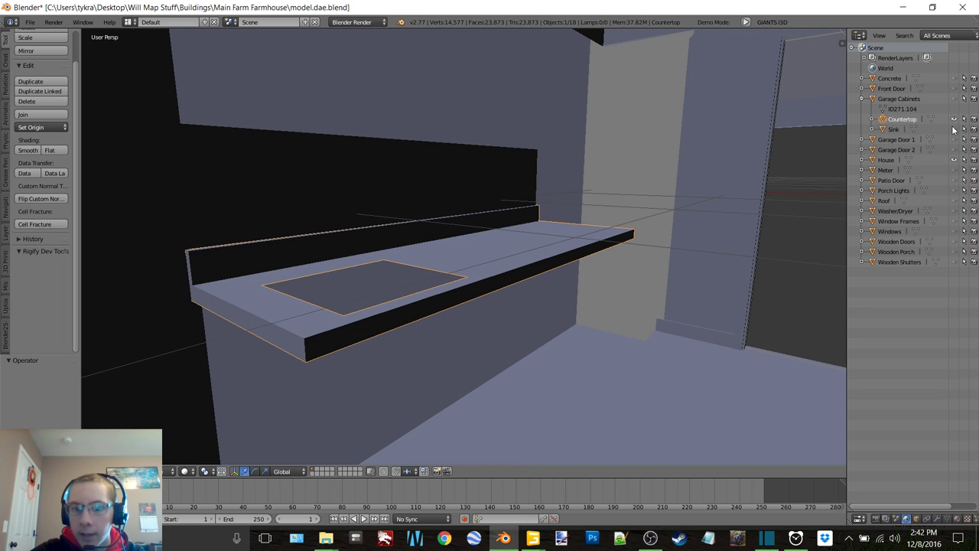
click(953, 129)
click(953, 129)
click(954, 119)
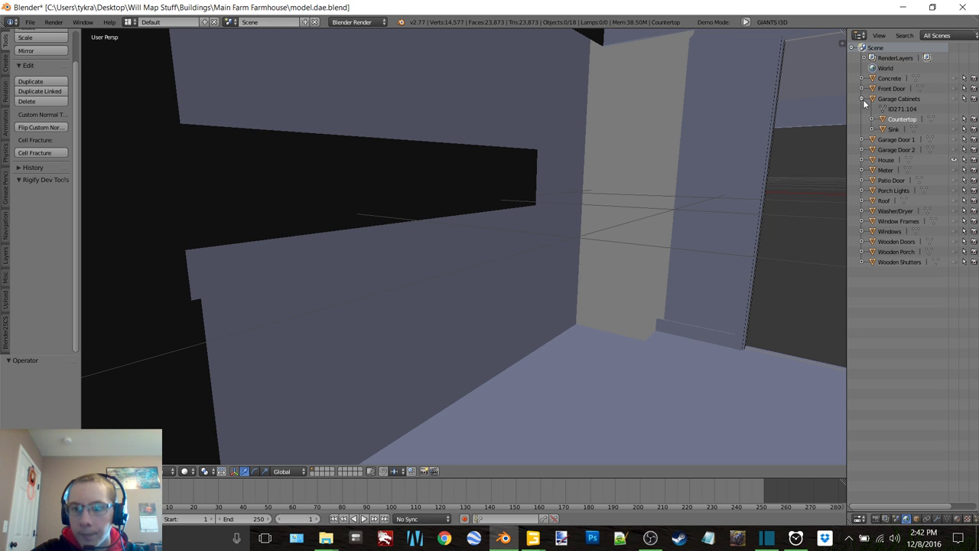
click(862, 99)
- Show Garage Door 1 and Garage Door 2, inspect them from outside the garage, and hide both again
click(954, 108)
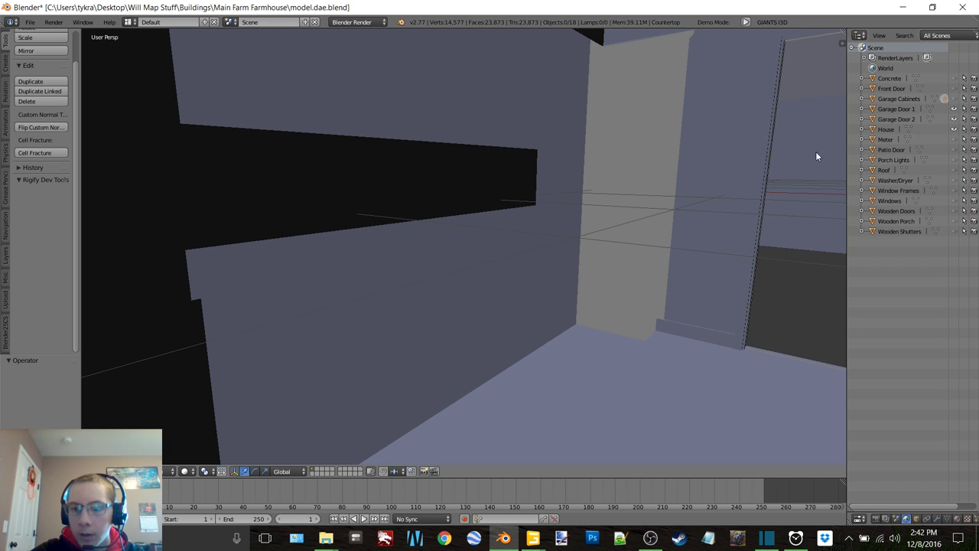
scroll(618, 169, down, 10)
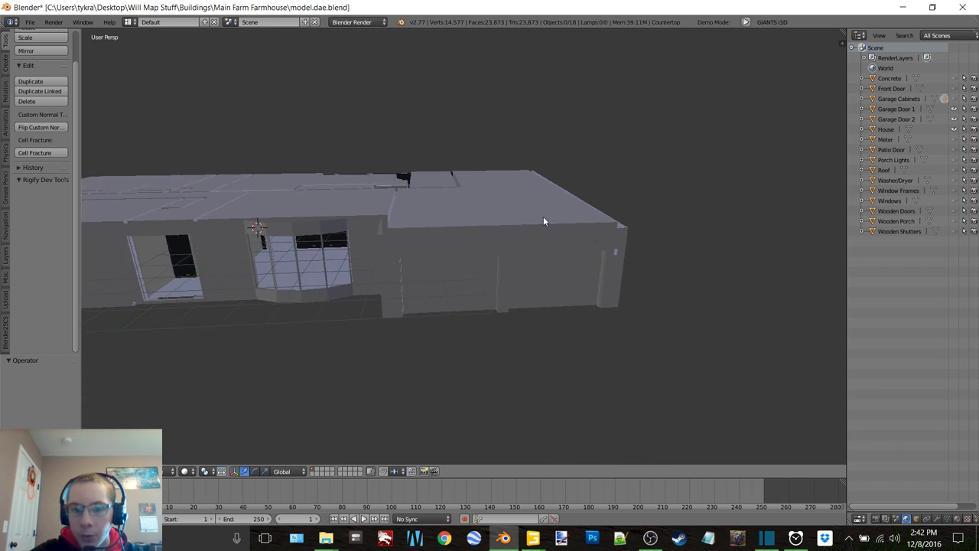
scroll(544, 221, up, 5)
middle_drag(739, 170, 705, 152)
scroll(705, 152, down, 3)
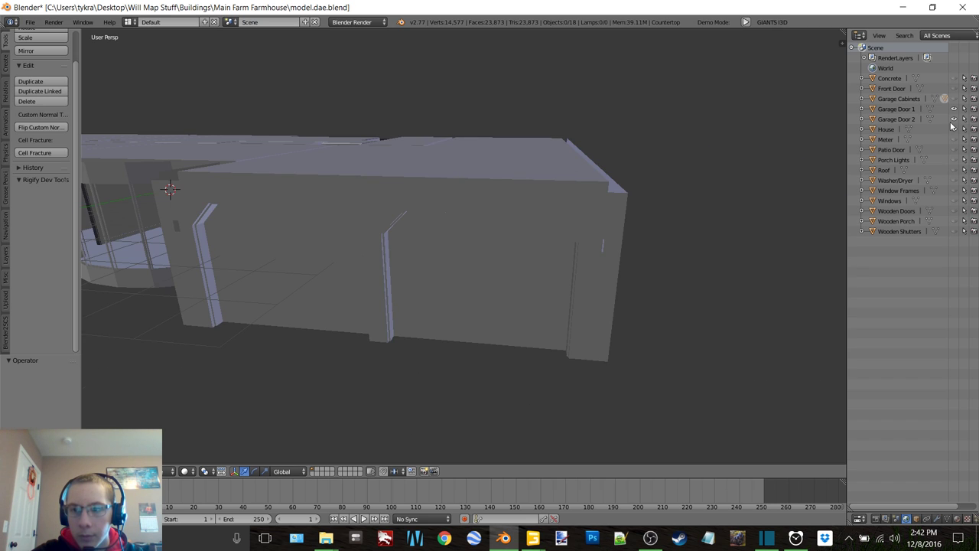
click(953, 128)
click(953, 129)
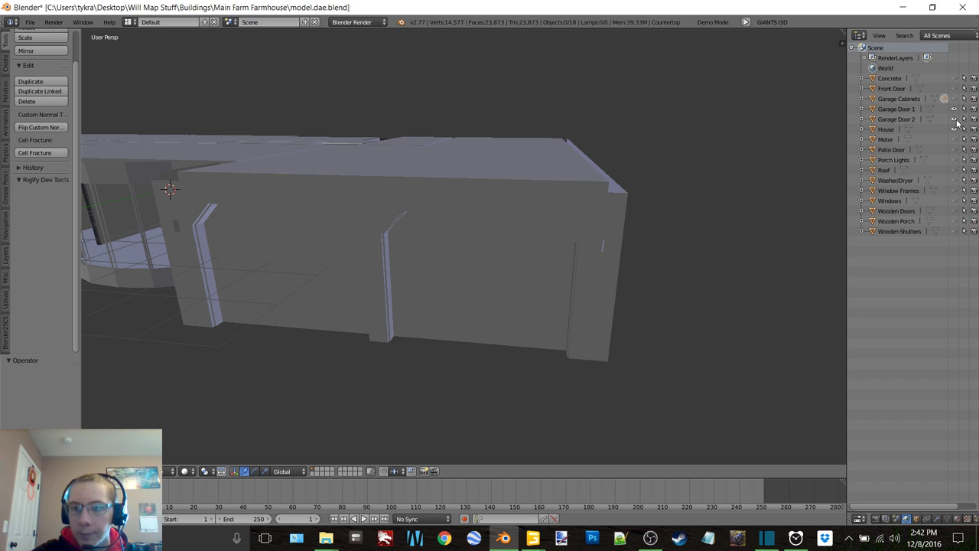
click(954, 108)
click(954, 119)
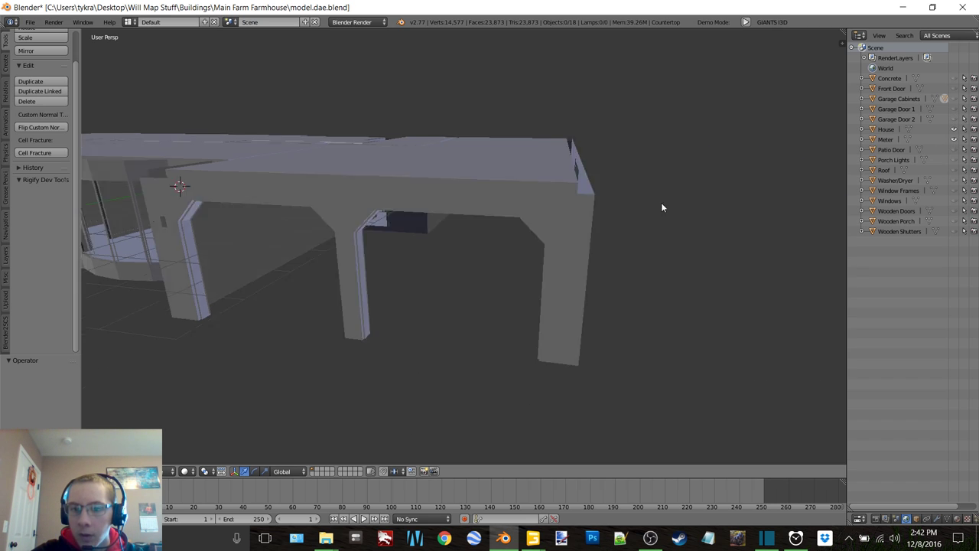
- Isolate the Meter by hiding the House, examine it alone and on the wall, and hide the Meter again
mouse_move(662, 205)
middle_down()
mouse_move(485, 212)
mouse_move(426, 227)
mouse_move(490, 207)
mouse_move(673, 191)
middle_up()
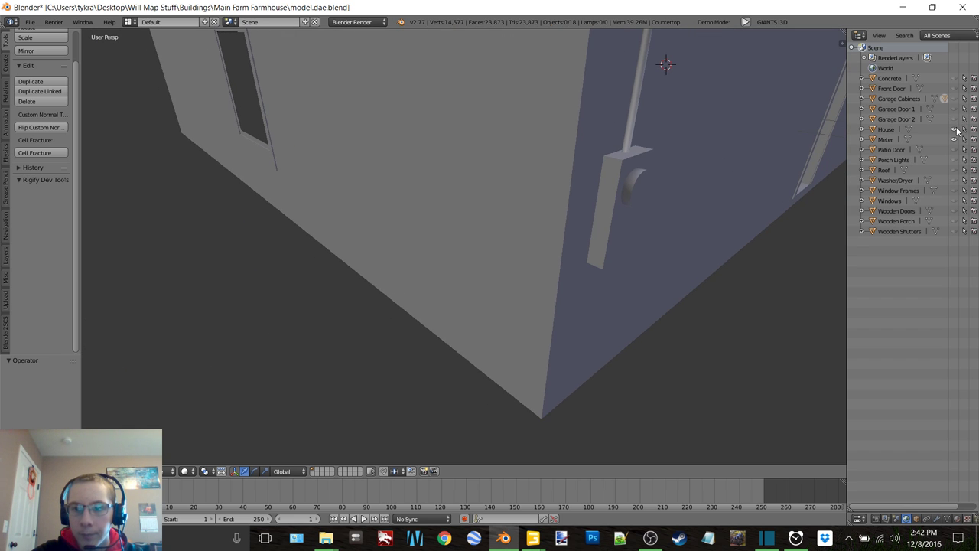
click(954, 129)
middle_drag(580, 195, 559, 202)
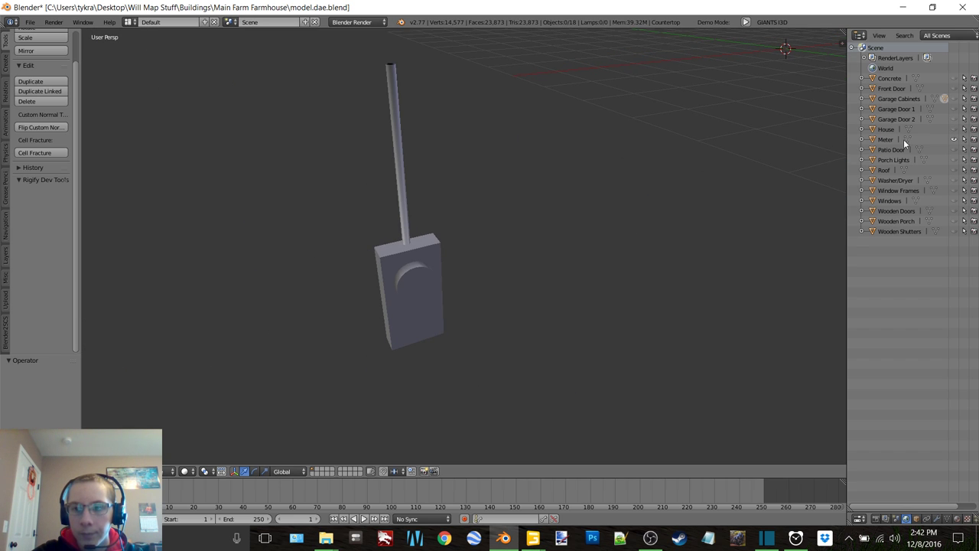
click(954, 129)
middle_drag(690, 160, 765, 153)
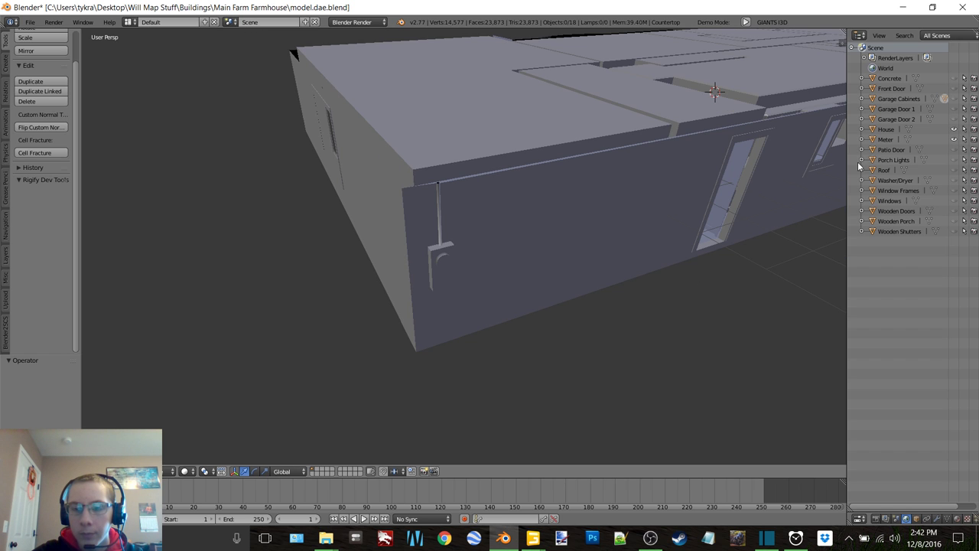
click(954, 140)
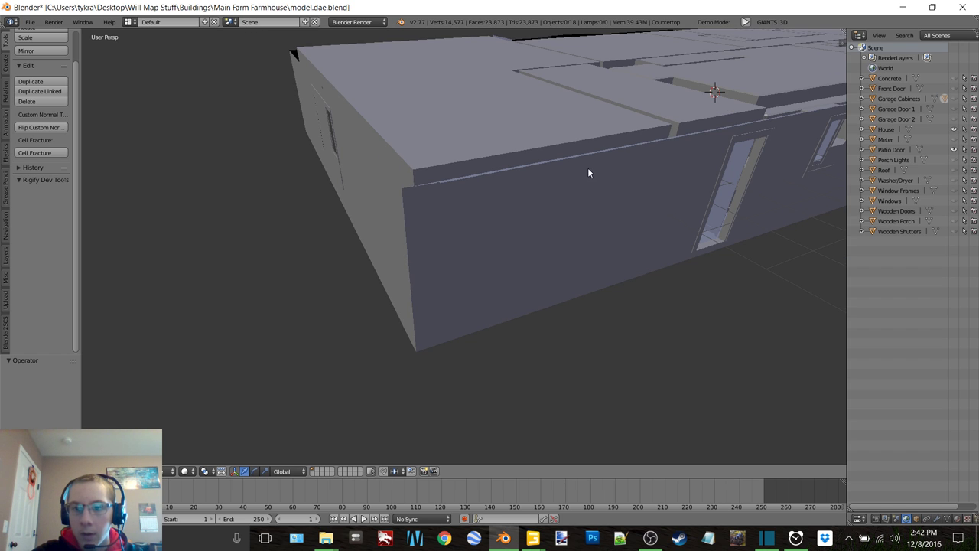
- Show the Patio Door, inspect it up close in the house wall while toggling its visibility, and hide it again
middle_drag(586, 169, 458, 208)
scroll(459, 208, up, 8)
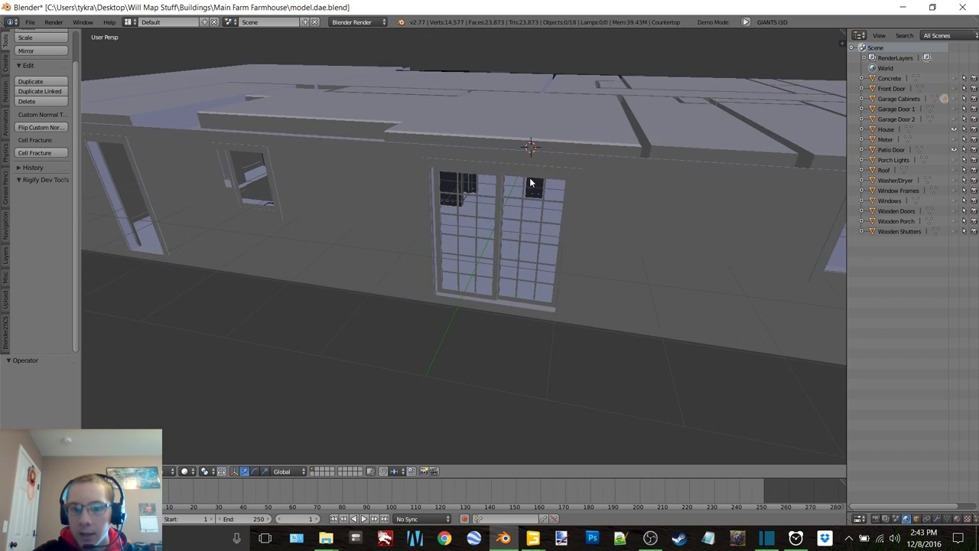
click(954, 150)
click(954, 150)
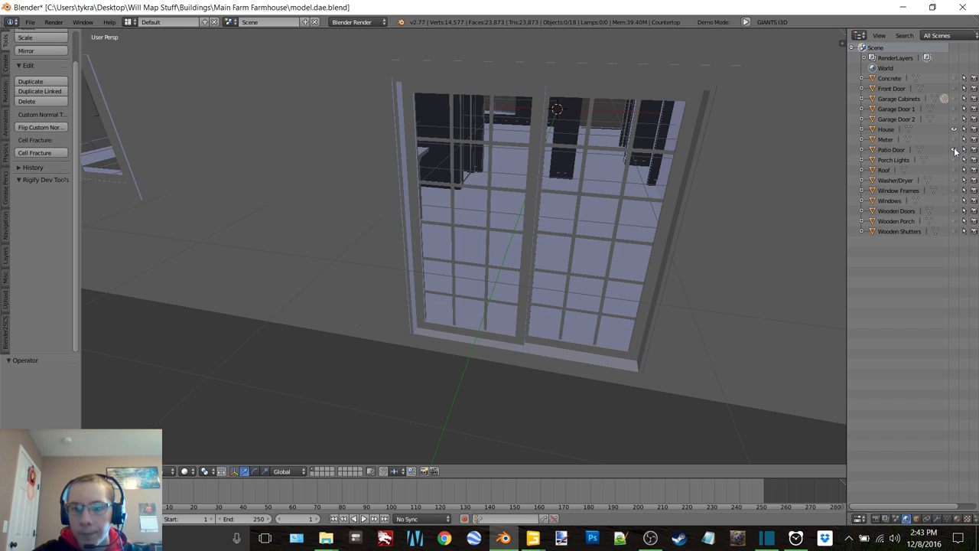
click(954, 150)
- Show the Porch Lights, examine them along the front of the house and garage, and hide them again
click(954, 160)
middle_drag(497, 199, 520, 187)
scroll(520, 186, down, 3)
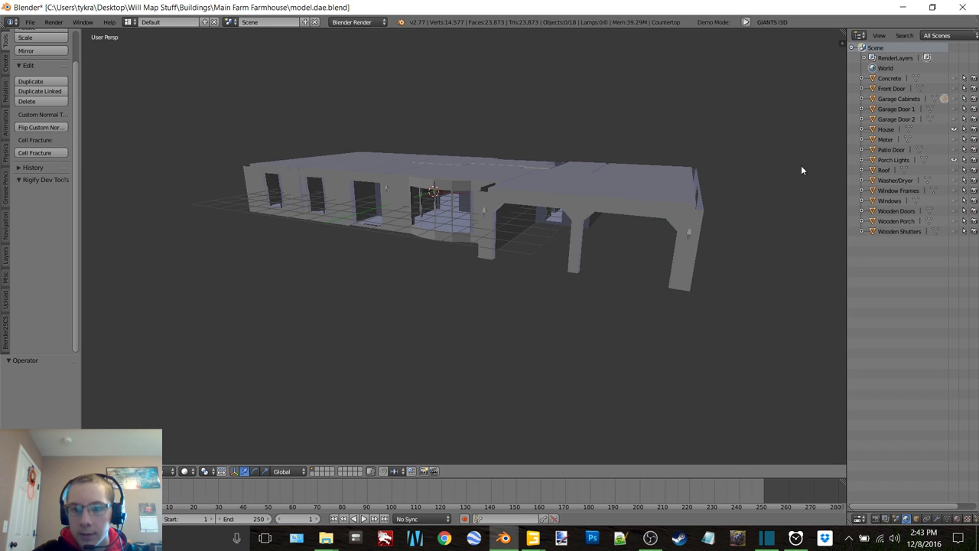
- Show the Roof and compare the gable ends of the house while toggling the Roof's visibility
click(954, 170)
middle_drag(490, 195, 440, 200)
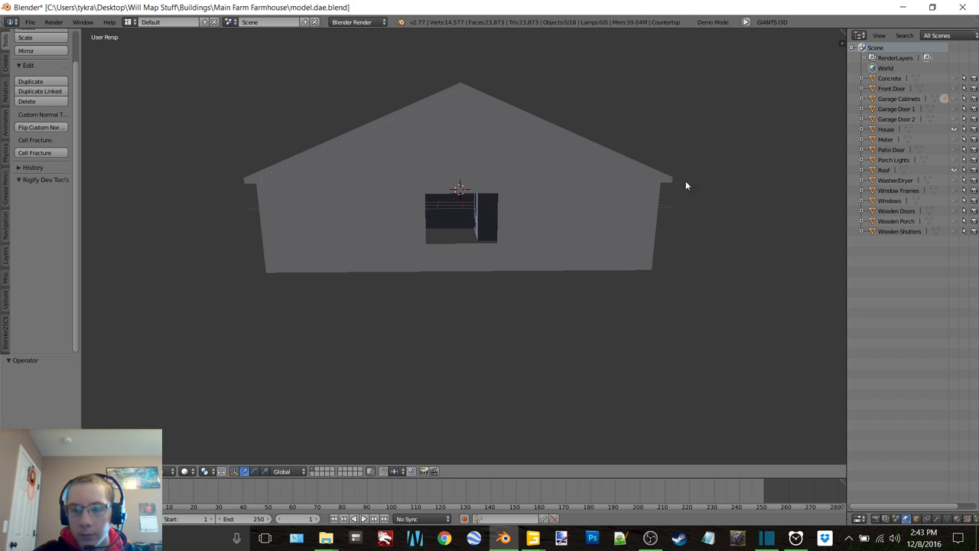
click(953, 170)
click(953, 170)
middle_drag(647, 202, 441, 151)
- Select the Roof, examine its gable mesh in Edit Mode, and return to Object Mode
right_click(449, 127)
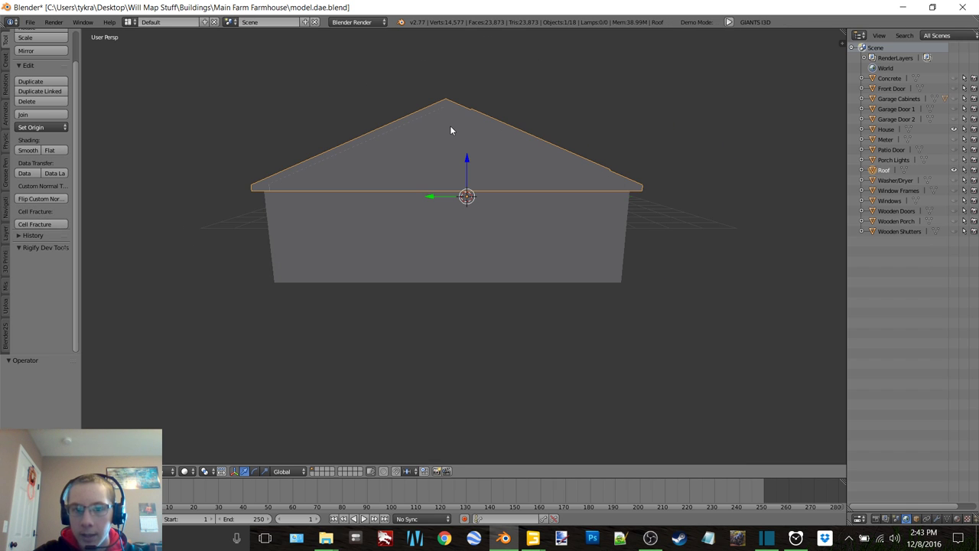
key(Tab)
click(506, 139)
scroll(459, 134, up, 2)
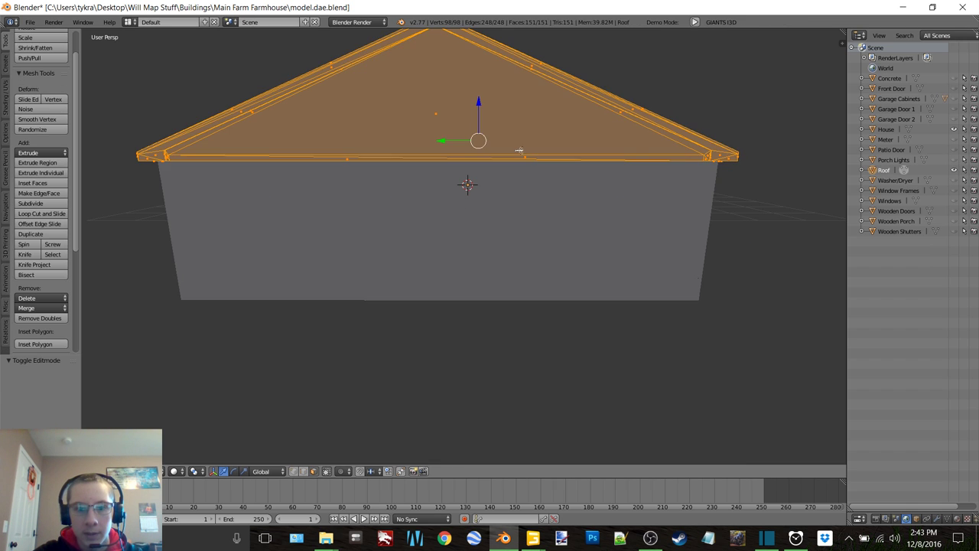
key(a)
scroll(383, 152, down, 2)
middle_drag(372, 186, 457, 139)
key(Tab)
click(379, 150)
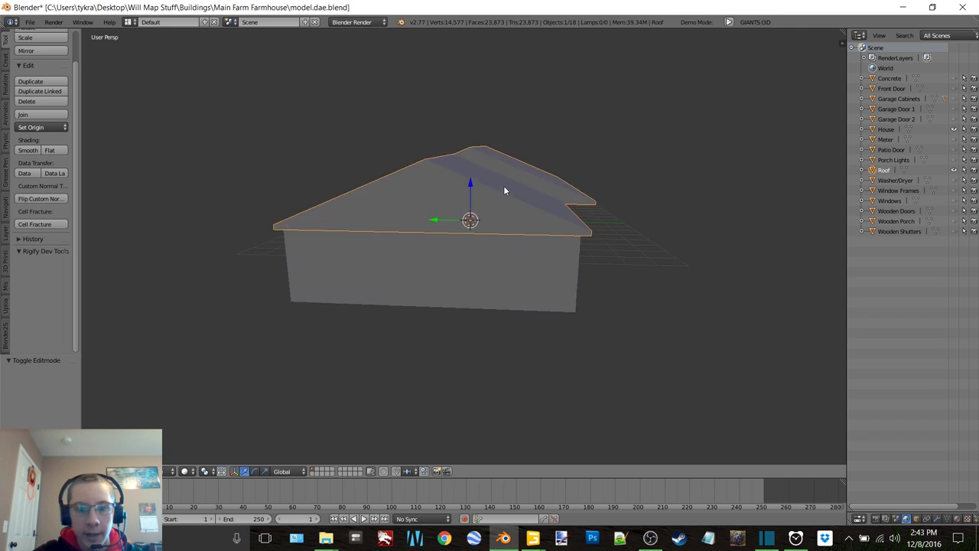
- View the Roof from the front of the house and hide it
middle_drag(503, 185, 271, 181)
scroll(465, 197, up, 2)
shift+middle_drag(465, 197, 610, 201)
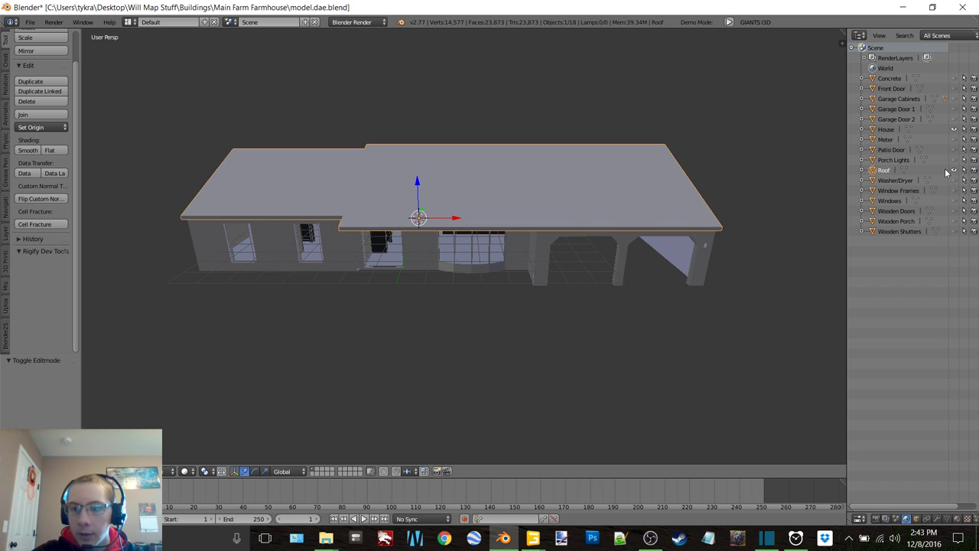
click(953, 170)
- Show the Washer/Dryer, inspect it inside the house, and hide it again
shift+middle_drag(686, 237, 592, 277)
scroll(589, 192, up, 14)
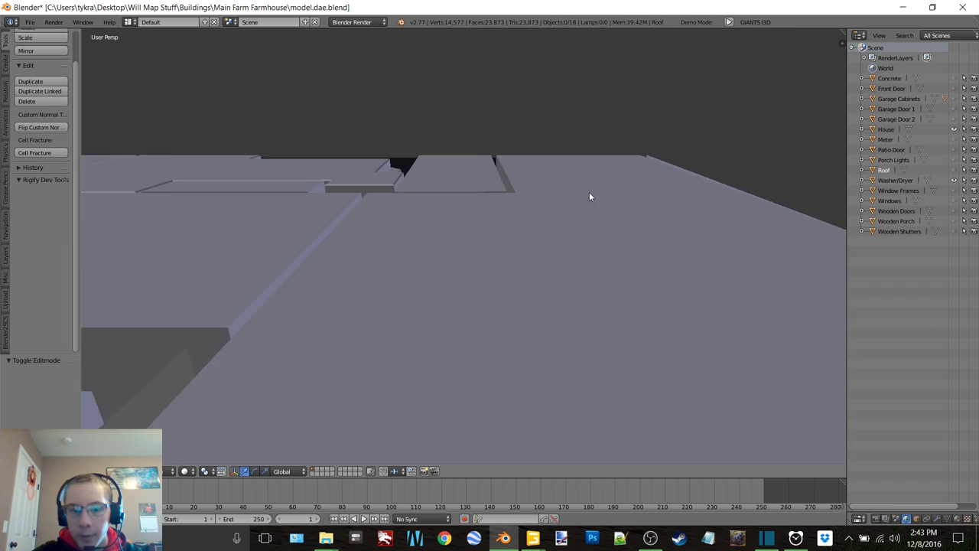
middle_drag(404, 227, 533, 215)
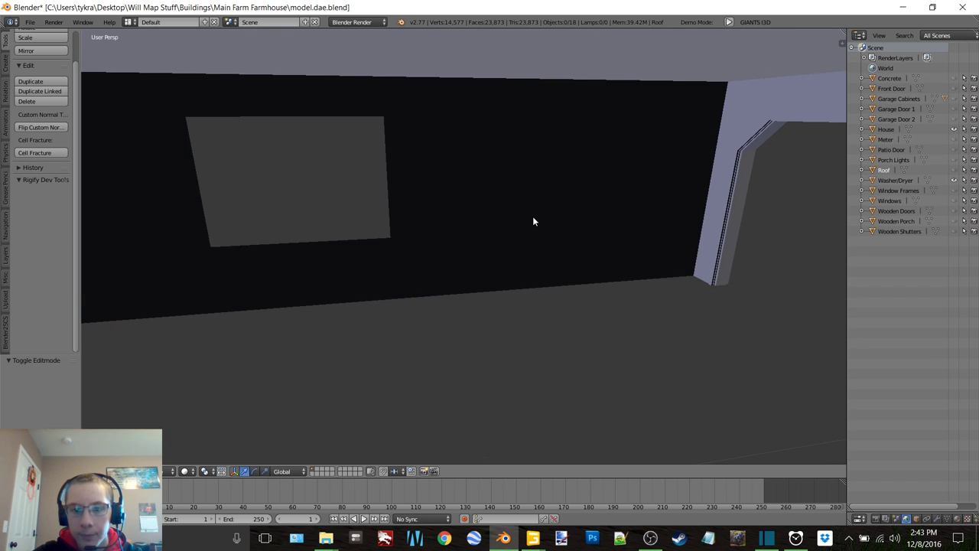
scroll(533, 216, down, 1)
scroll(532, 216, down, 10)
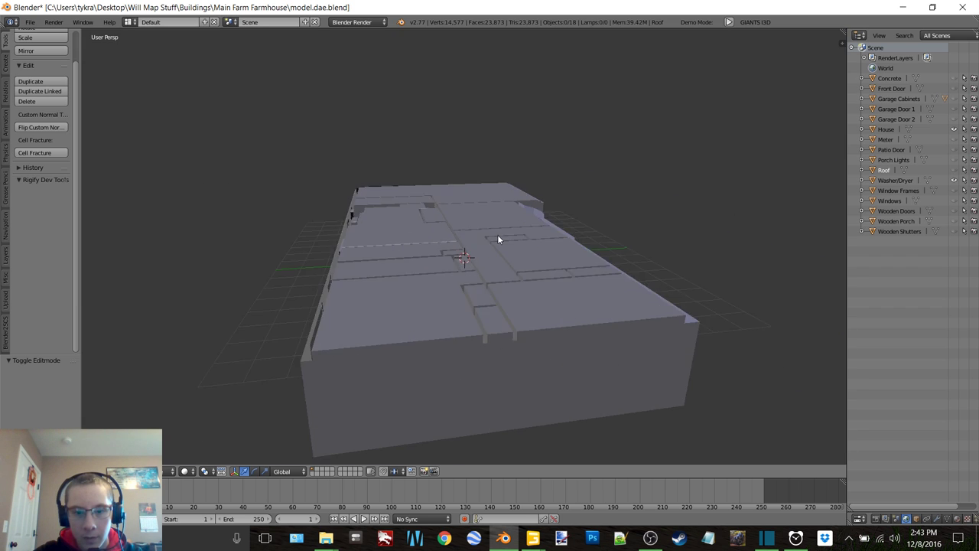
scroll(326, 252, up, 14)
middle_drag(327, 252, 432, 231)
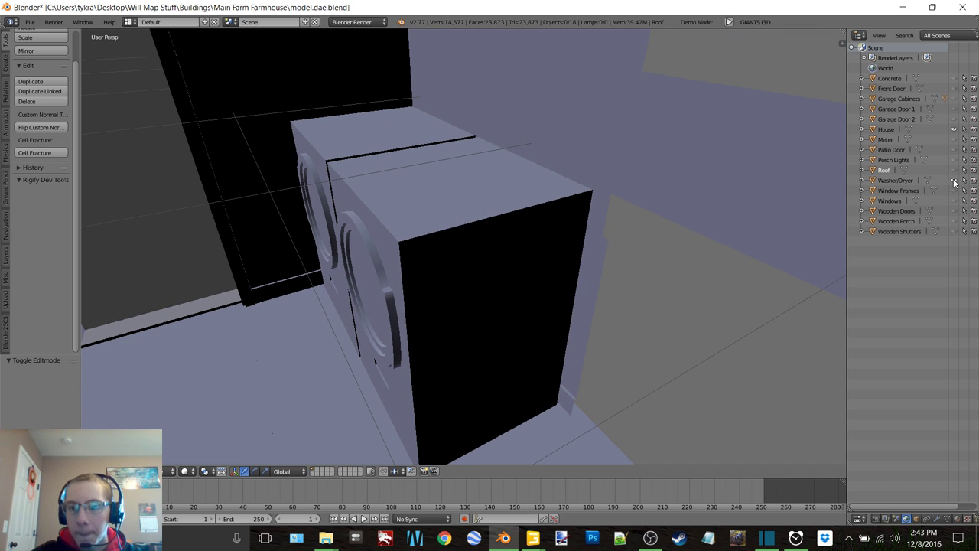
click(954, 180)
- Show the Window Frames, examine them along the front wall, and hide them again
scroll(567, 205, down, 12)
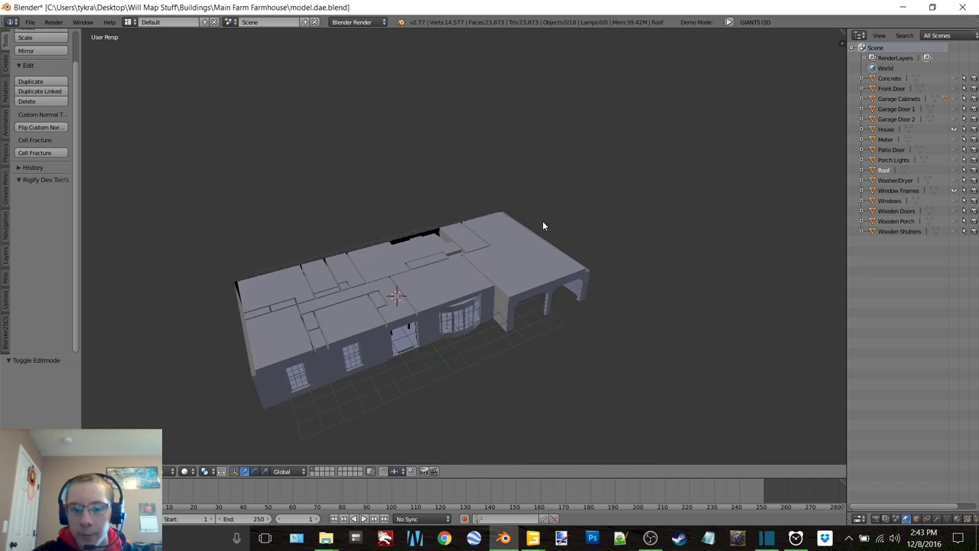
middle_drag(542, 223, 763, 186)
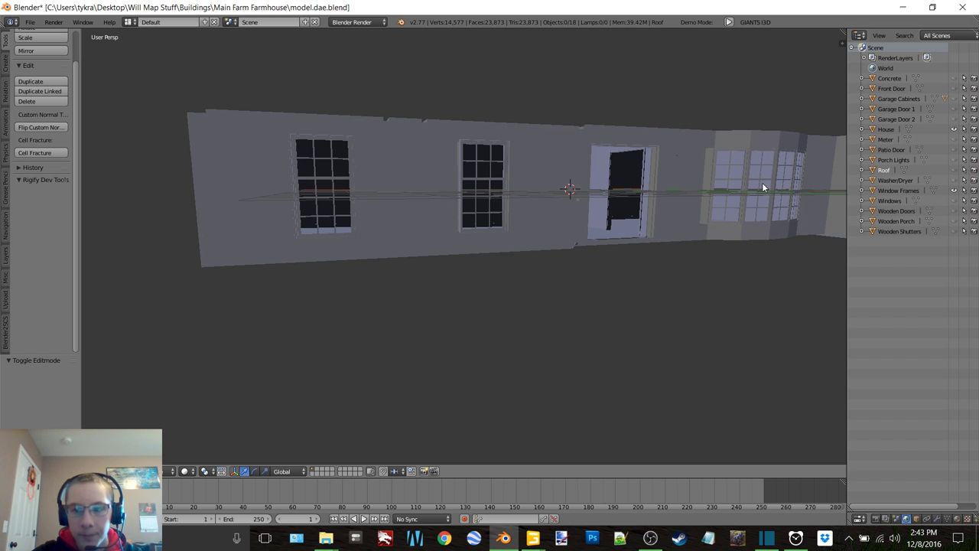
click(954, 190)
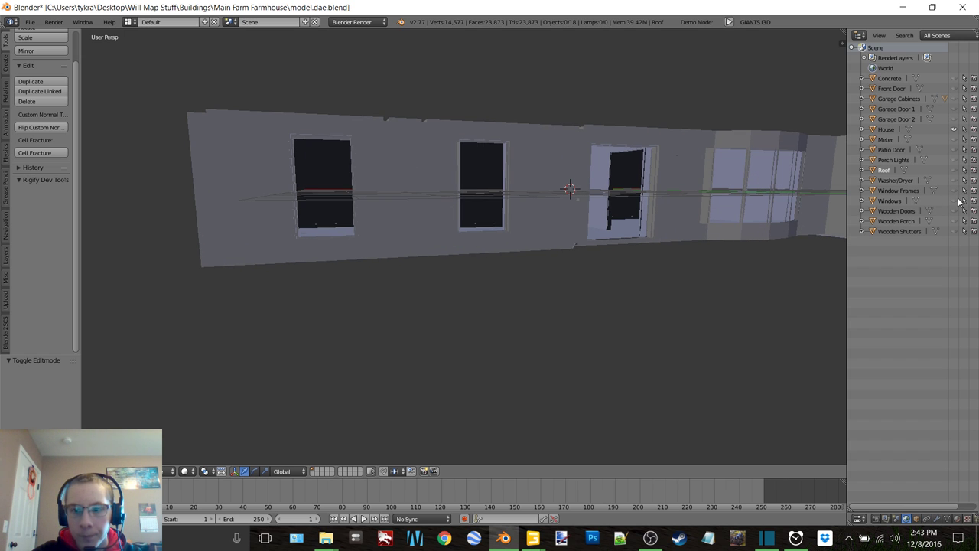
- Show the Windows object, examine it in the front wall and bay window openings, and hide it again
click(954, 200)
middle_drag(682, 215, 495, 257)
scroll(481, 264, up, 3)
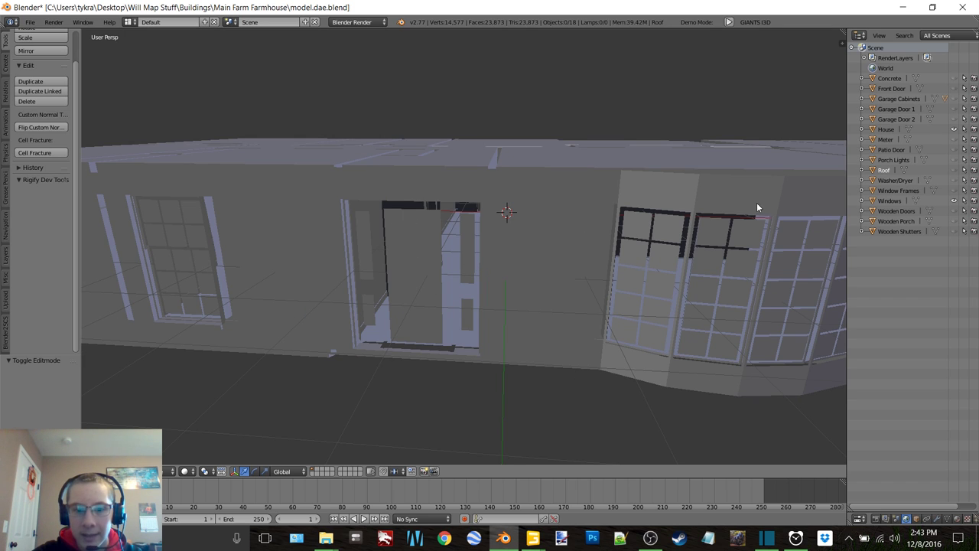
click(954, 200)
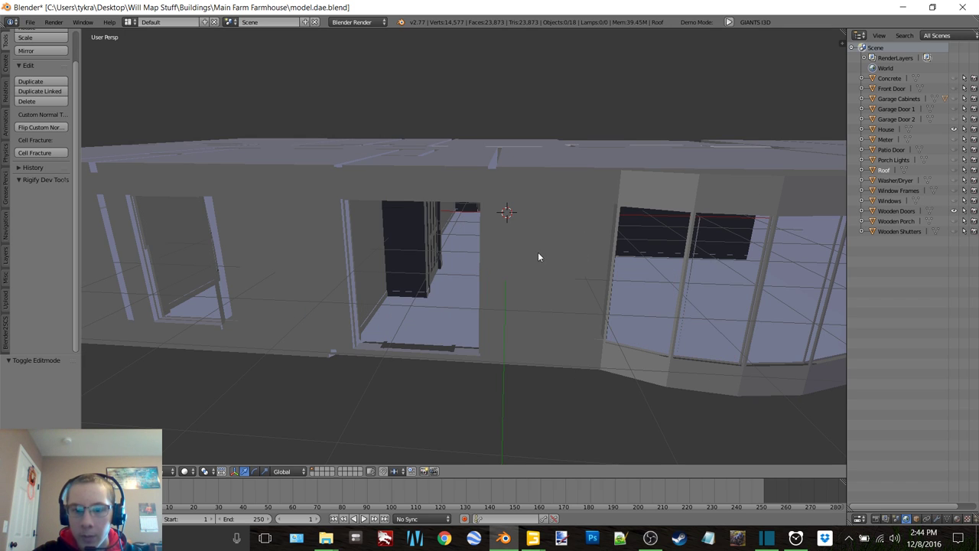
- Show the Wooden Doors, inspect a panelled door up close inside the house, and hide them again
middle_drag(663, 237, 474, 229)
scroll(469, 215, up, 5)
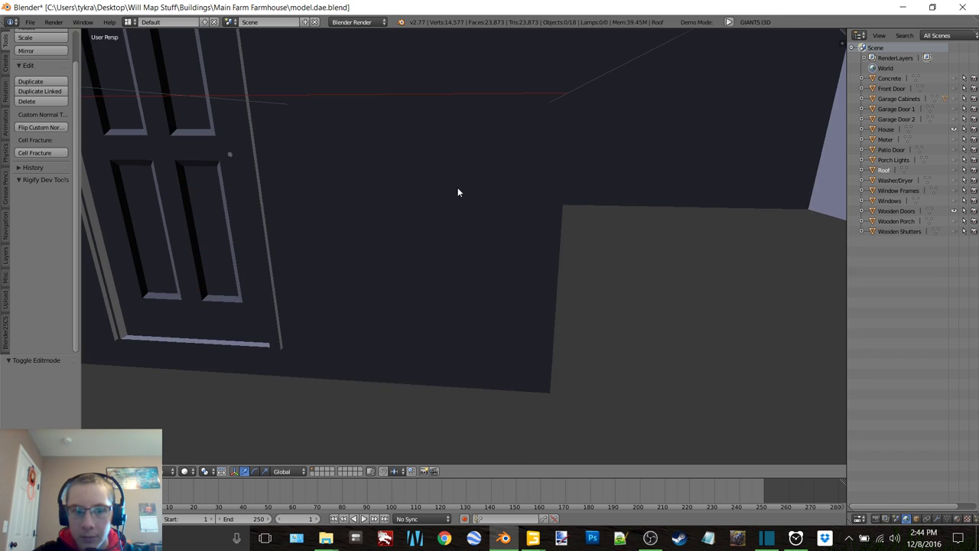
middle_drag(458, 192, 797, 211)
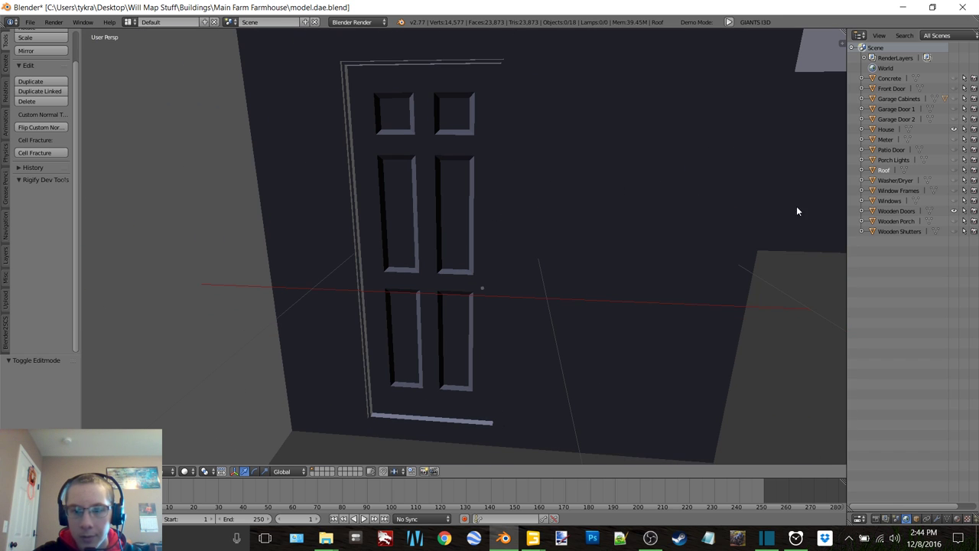
click(954, 211)
- Show the Wooden Porch, examine its posts and railings at the front of the house, and hide it again
scroll(535, 252, down, 10)
middle_drag(422, 261, 610, 225)
scroll(610, 225, up, 3)
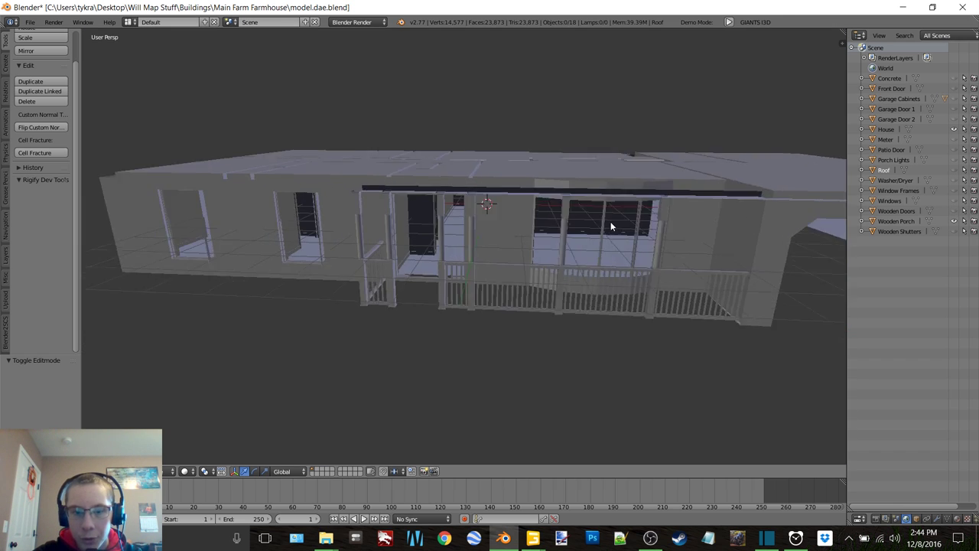
scroll(687, 218, up, 2)
click(954, 221)
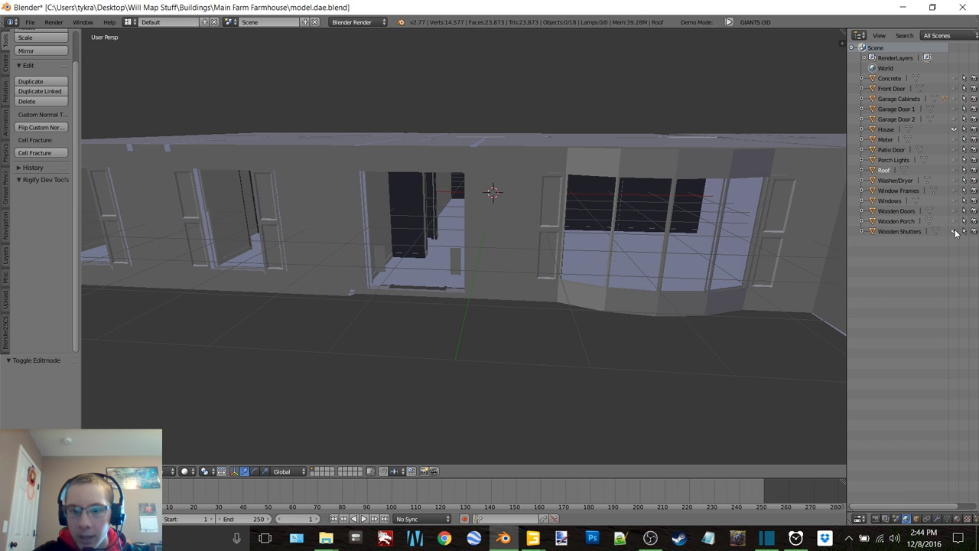
- Show the Wooden Shutters beside the front windows, hide them again, and view the bare House from the garage corner
scroll(674, 234, up, 3)
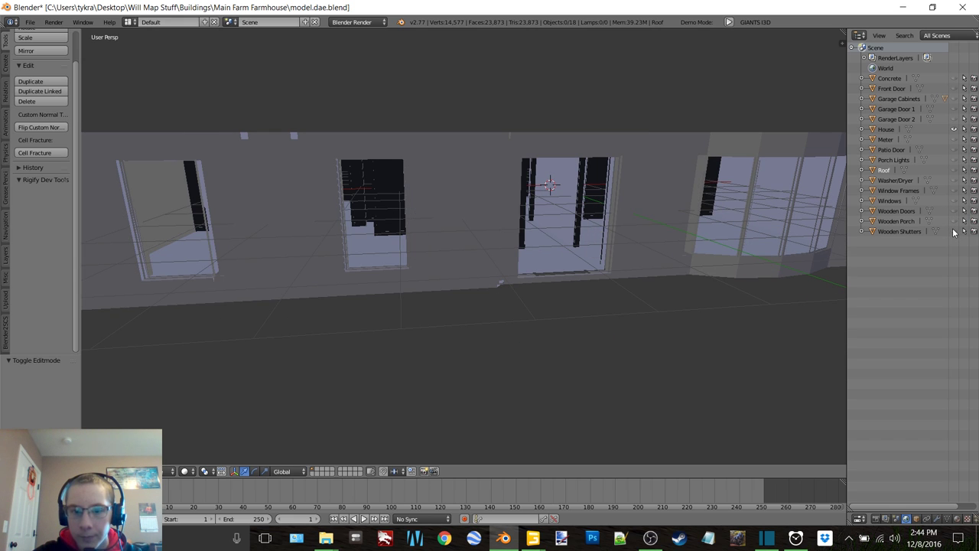
scroll(532, 238, down, 10)
middle_drag(532, 237, 470, 191)
scroll(611, 140, up, 4)
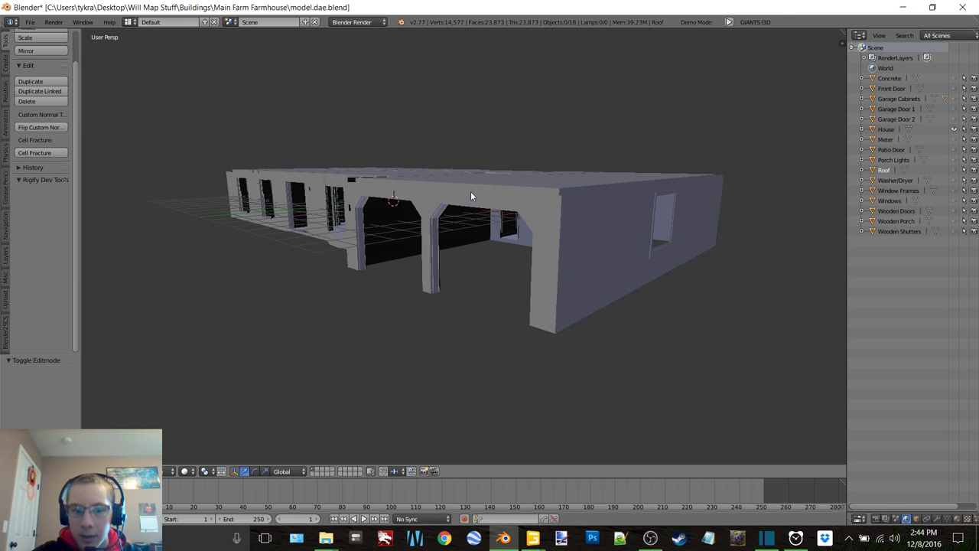
- Close the farmhouse model and exit Blender
click(962, 6)
click(495, 314)
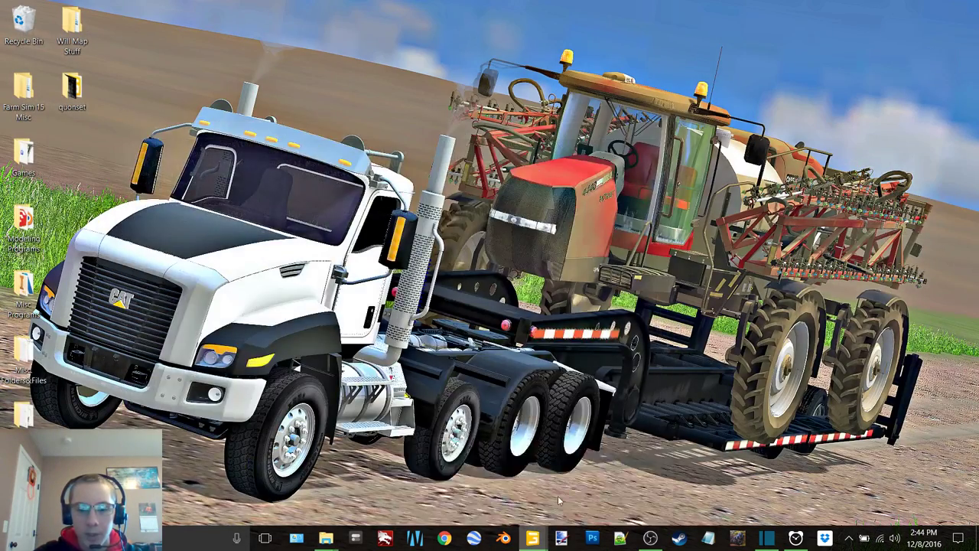
- Switch to GIANTS Editor to view the map01.i3d map, and minimize its window
click(533, 538)
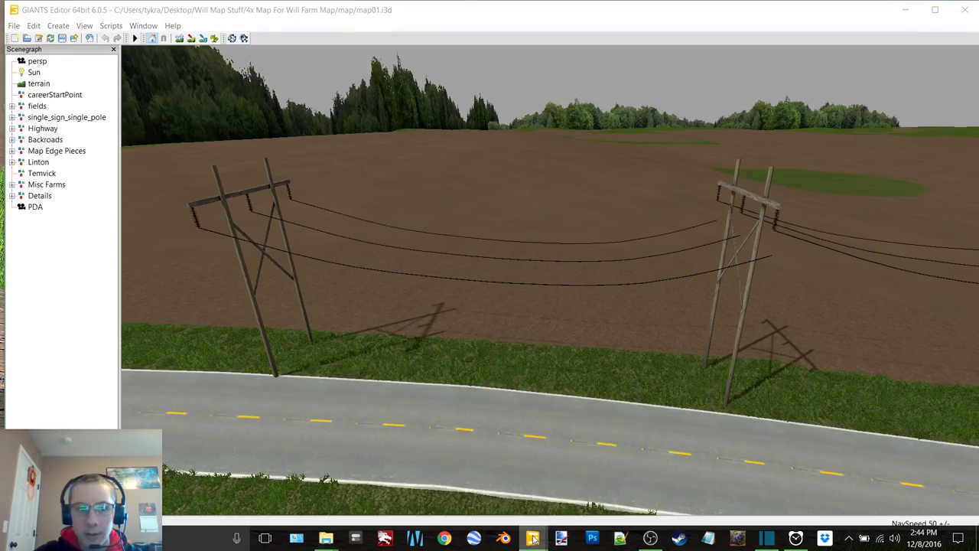
click(679, 117)
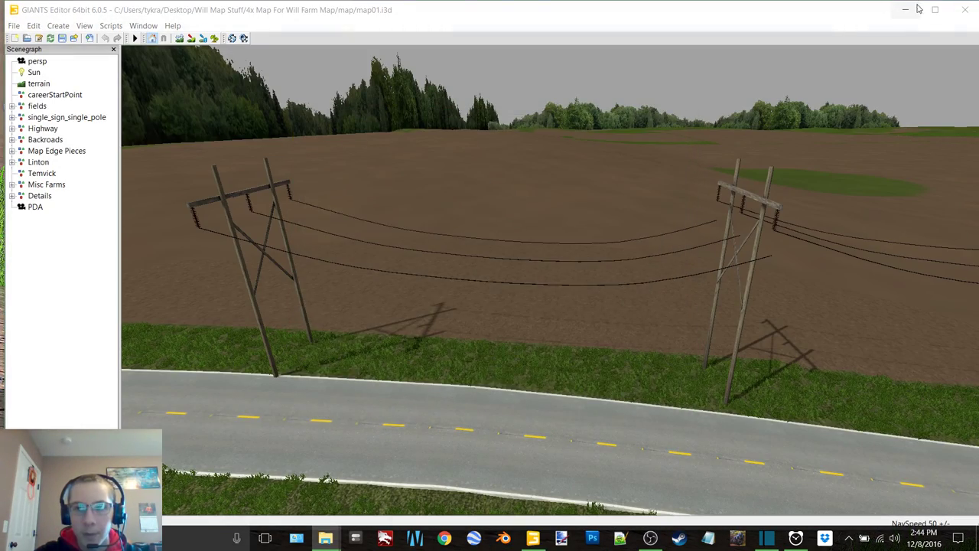
click(905, 9)
- Check the OBS recording window and the Shotcut encoding job, and minimize both windows
click(649, 538)
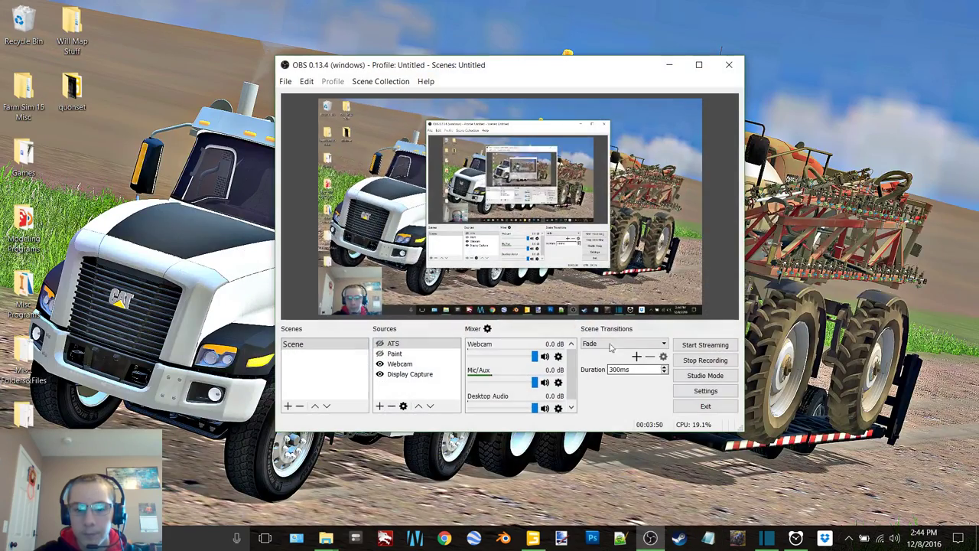
click(670, 65)
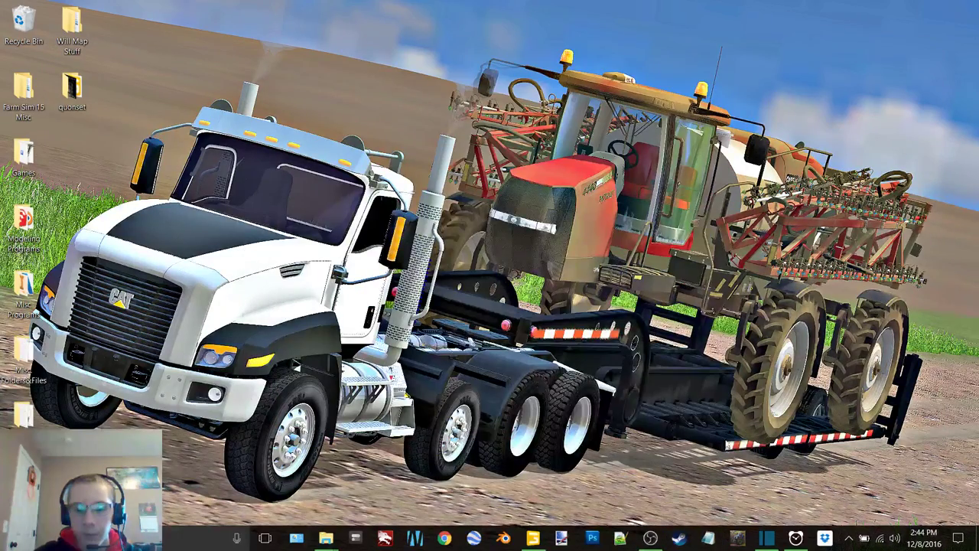
click(765, 538)
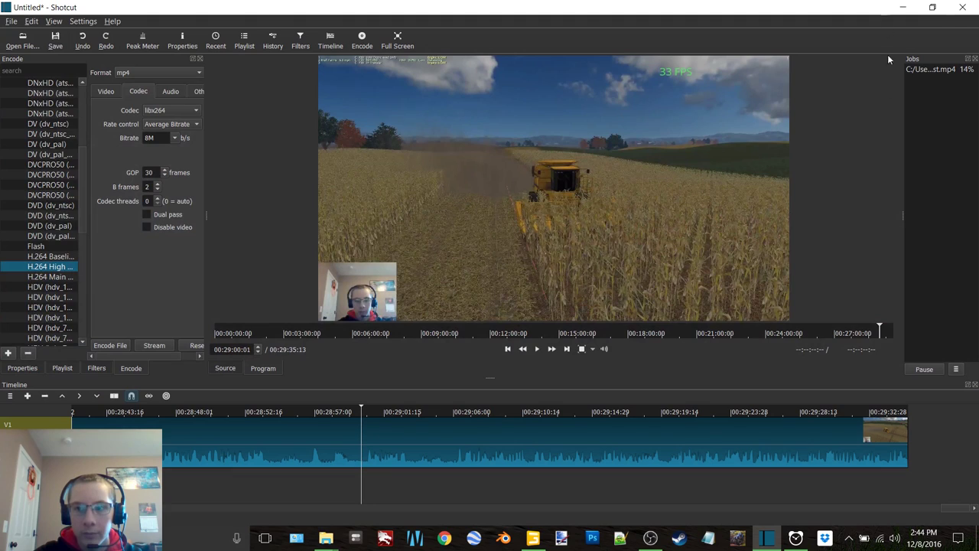
click(902, 7)
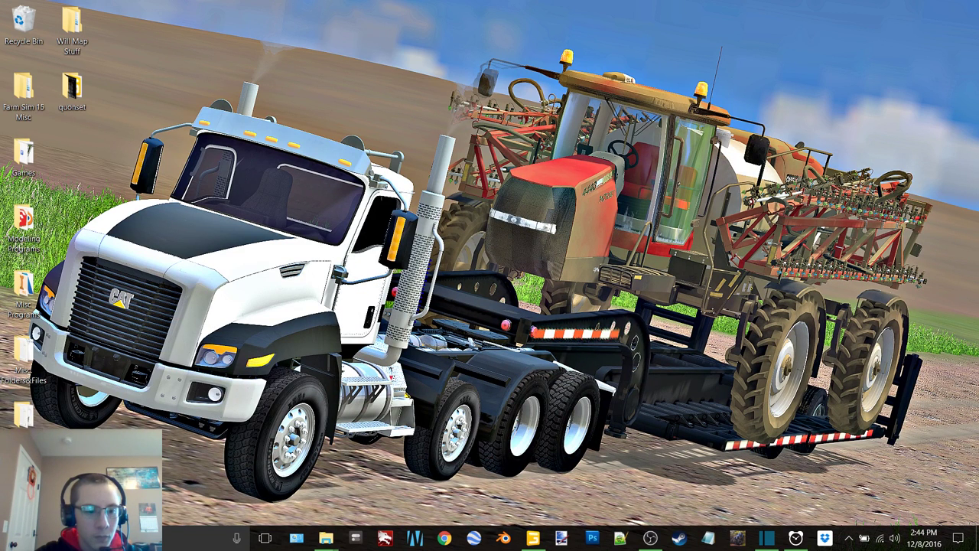
- Check the Textures folder inside Main Farm Farmhouse and go back up to the Will Map Stuff folder
mouse_move(326, 537)
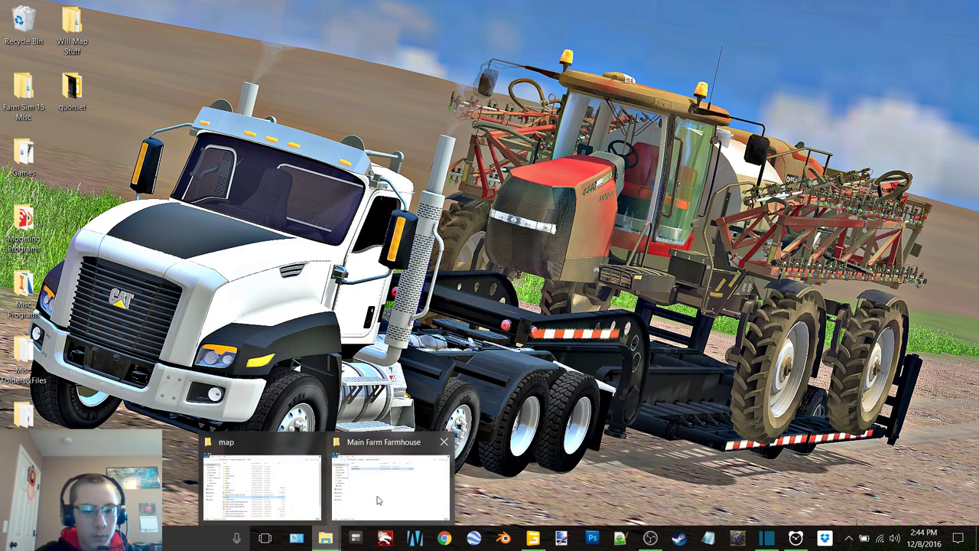
click(378, 499)
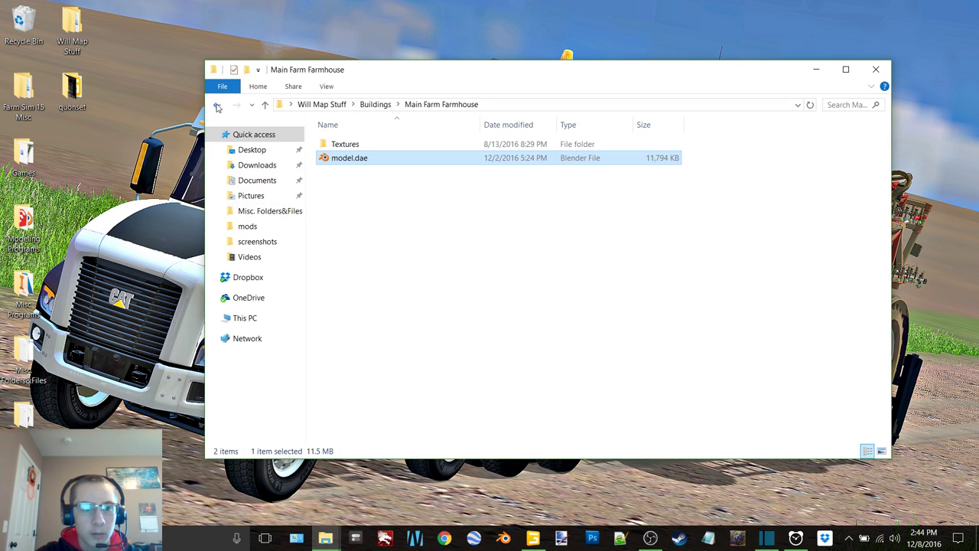
double_click(354, 149)
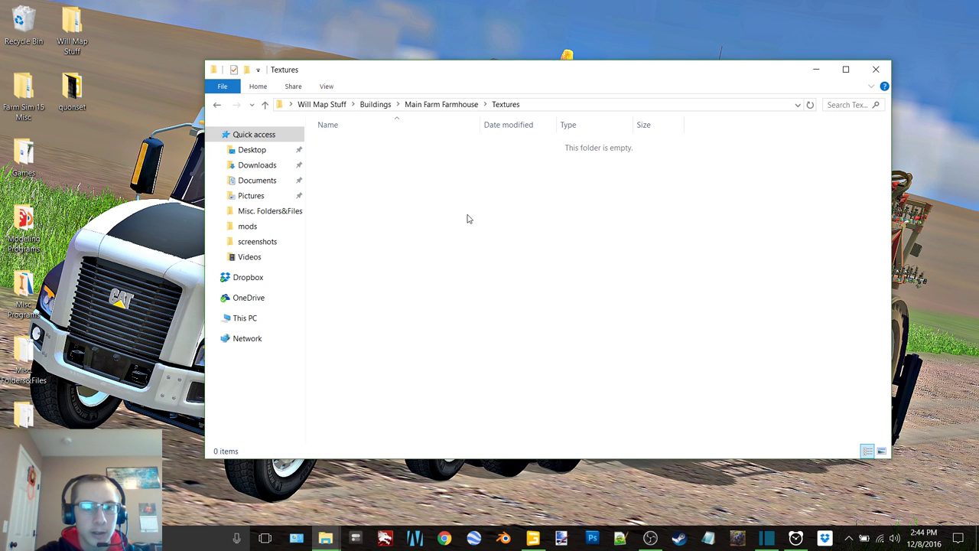
click(217, 104)
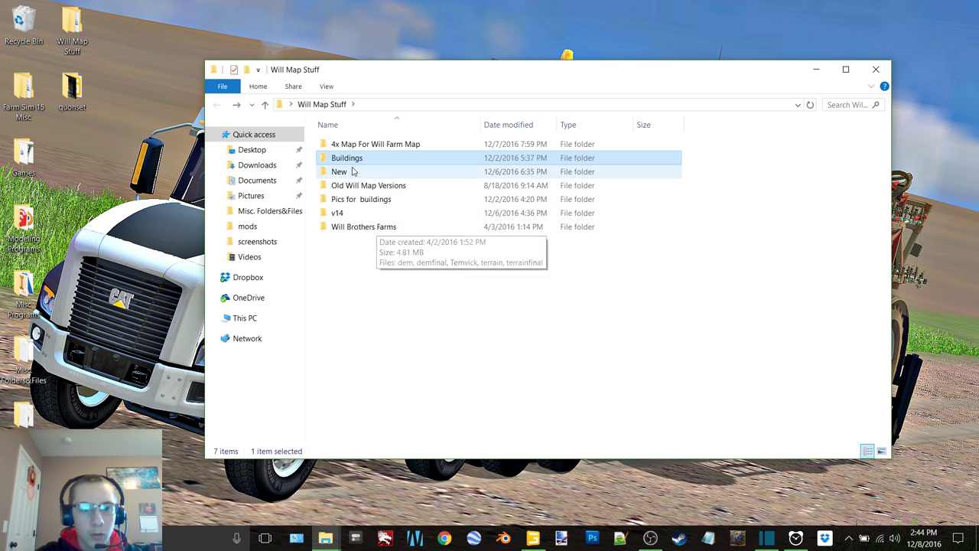
- Open LiveStockSaleBarn from the New folder's LiveStockSaleBarn_FS15 in GIANTS Editor 6.0.5 and dismiss the welcome window
double_click(354, 172)
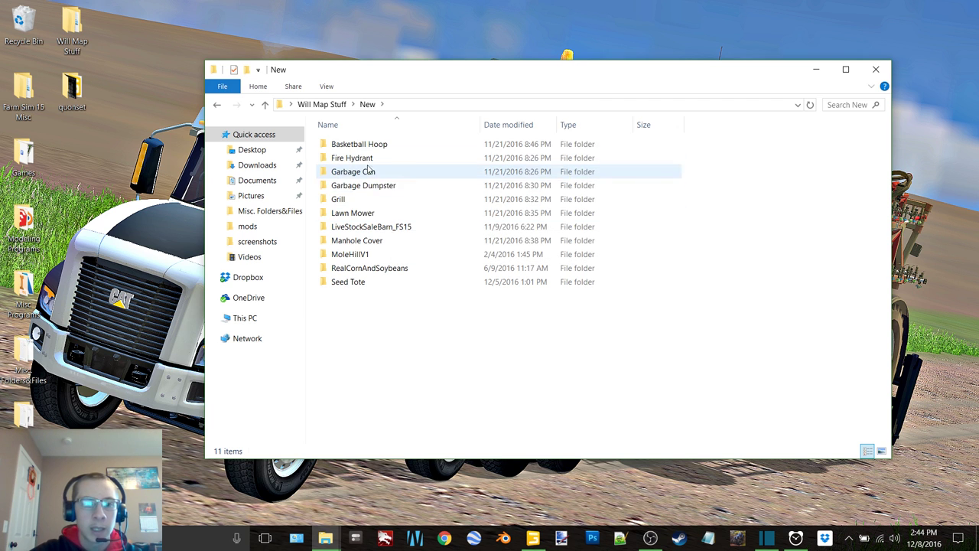
double_click(396, 227)
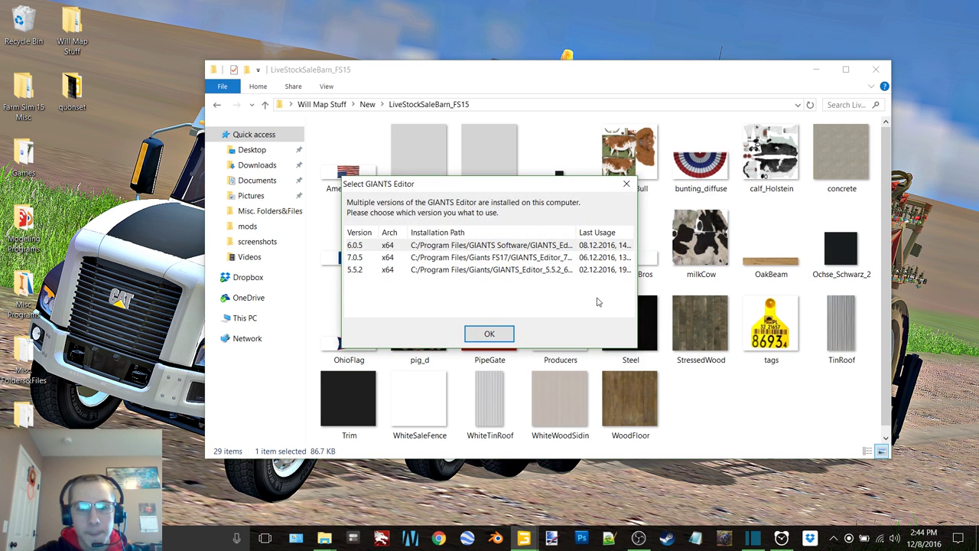
double_click(504, 246)
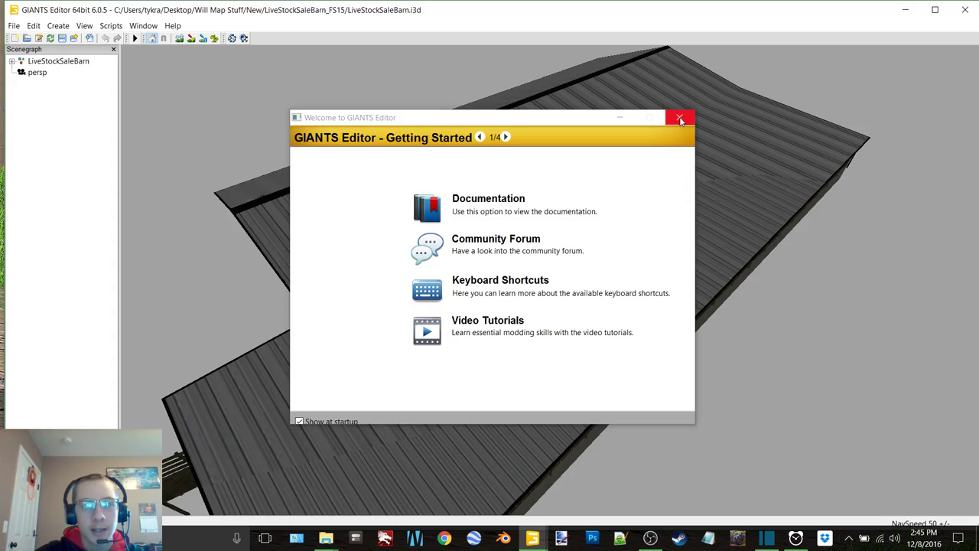
click(680, 118)
- Examine the sale barn's metal roof and outer walls, and look through the cattle pens inside
alt+middle_drag(546, 225, 571, 205)
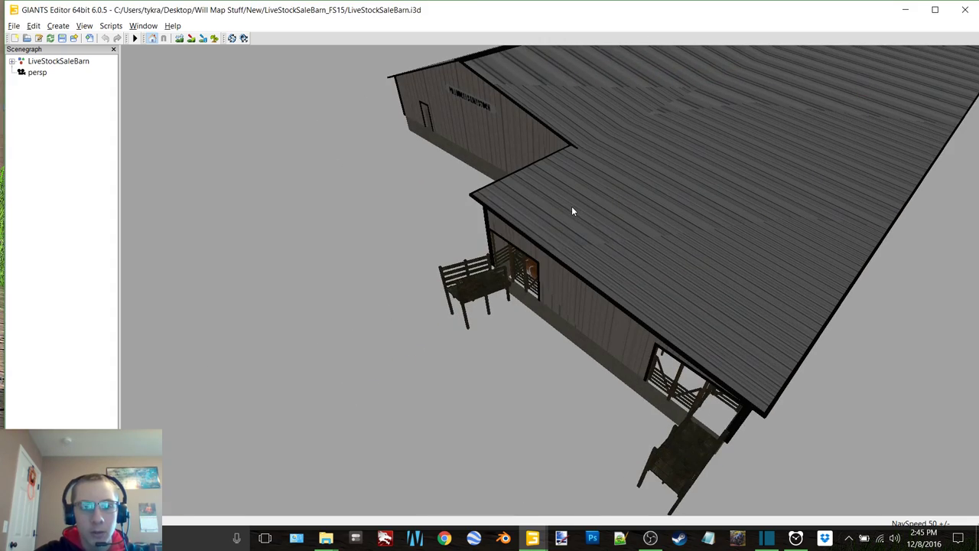
scroll(585, 267, up, 10)
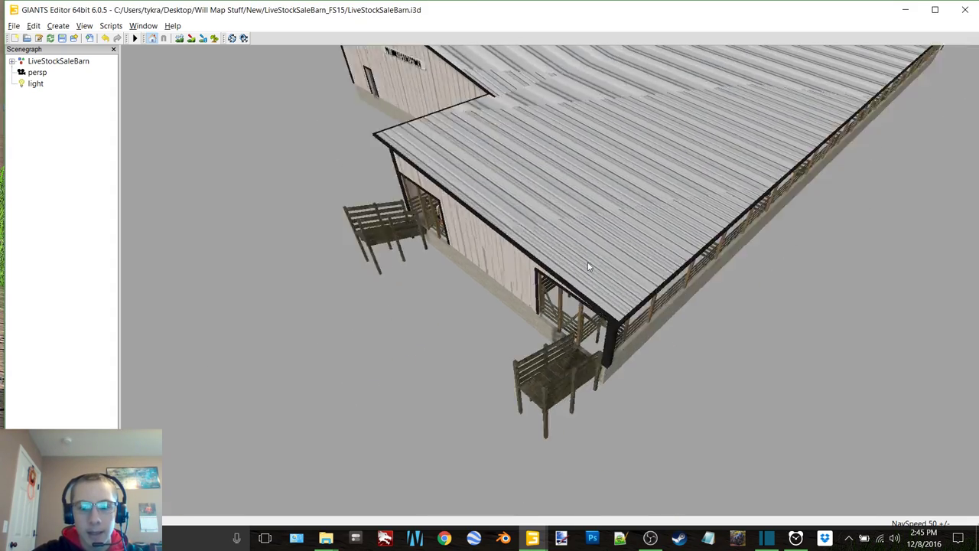
scroll(555, 252, down, 6)
alt+drag(504, 192, 629, 237)
scroll(473, 254, up, 2)
scroll(489, 253, up, 6)
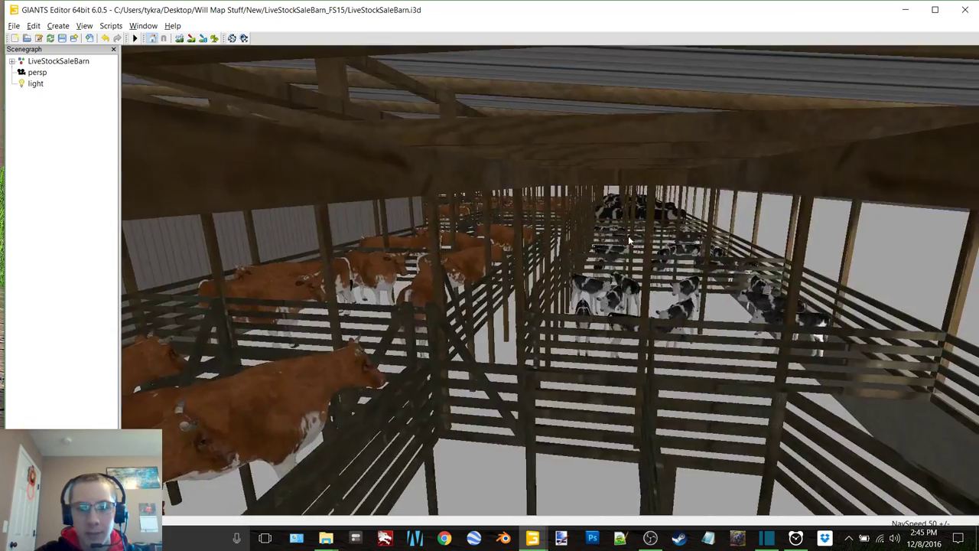
- Examine the Producers Livestock sign on the barn's front gable and the auction ring inside
scroll(611, 245, down, 6)
alt+middle_drag(606, 244, 640, 247)
scroll(573, 264, up, 3)
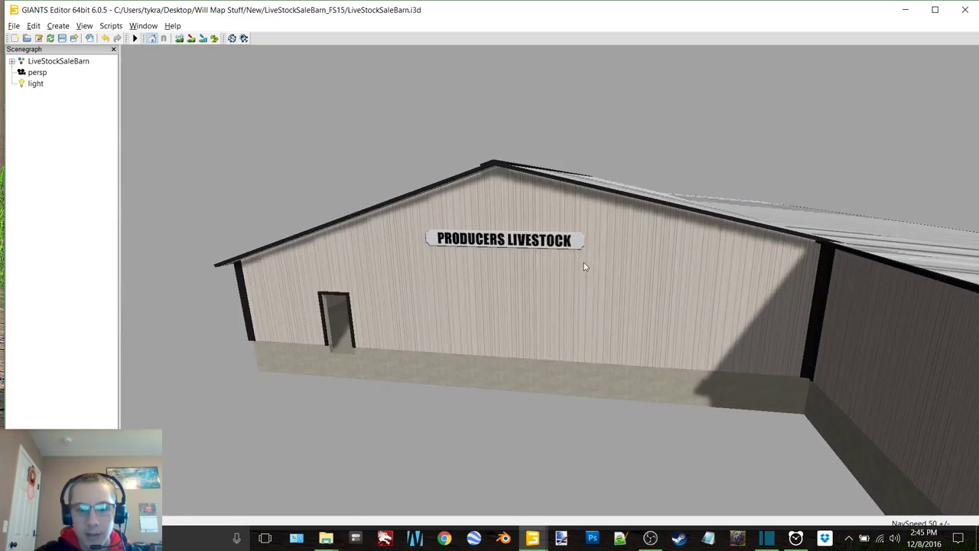
alt+middle_drag(568, 265, 642, 276)
scroll(577, 268, up, 10)
alt+drag(643, 275, 533, 287)
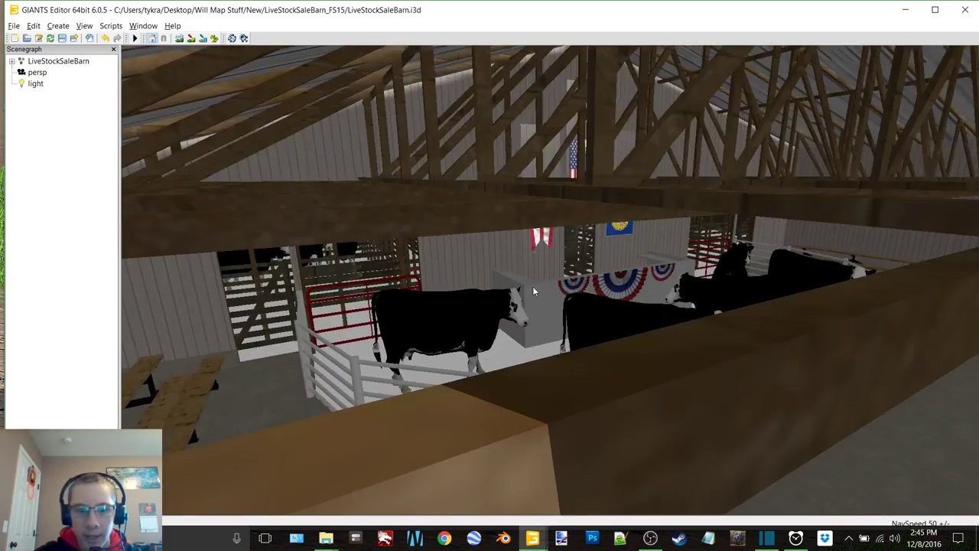
scroll(537, 288, up, 4)
mouse_move(538, 287)
alt+middle_down()
mouse_move(548, 289)
mouse_move(534, 289)
alt+middle_up()
scroll(549, 290, up, 5)
scroll(549, 286, up, 6)
- Inspect the wooden loading chute outside the barn and the brown cattle pens behind its doorway
scroll(527, 291, down, 5)
alt+drag(514, 290, 661, 259)
scroll(699, 244, down, 5)
mouse_move(661, 259)
alt+right_down()
mouse_move(701, 257)
mouse_move(660, 266)
alt+right_up()
alt+drag(660, 266, 582, 266)
alt+right_drag(582, 266, 614, 259)
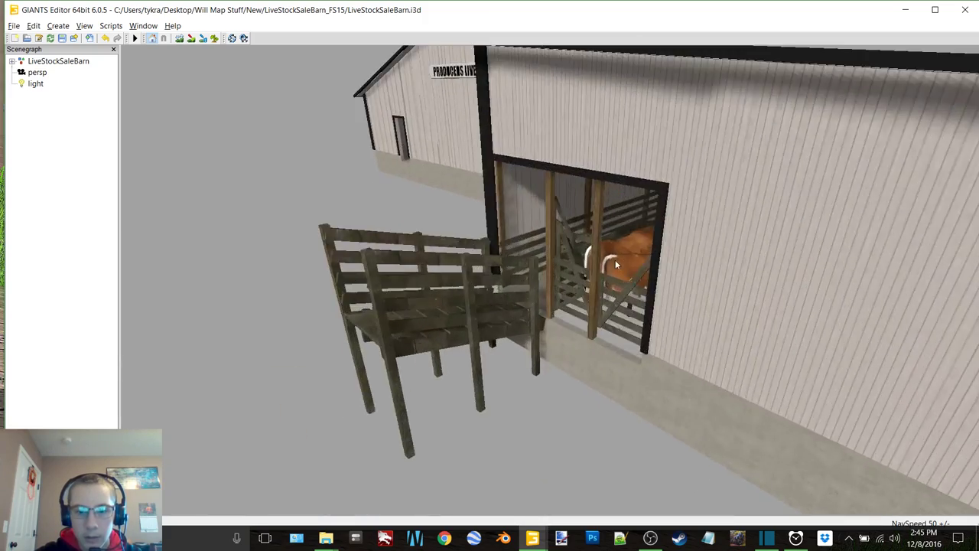
alt+drag(614, 259, 662, 262)
alt+middle_drag(662, 266, 666, 265)
scroll(663, 266, up, 5)
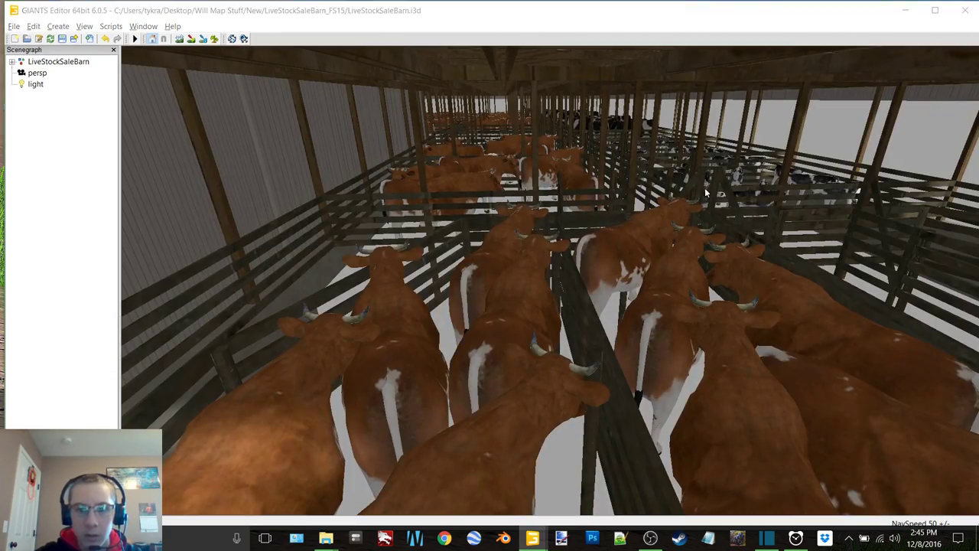
- Exit the sale barn model in GIANTS Editor, and close the folder window after returning to Will Map Stuff
key(alt+F4)
click(591, 278)
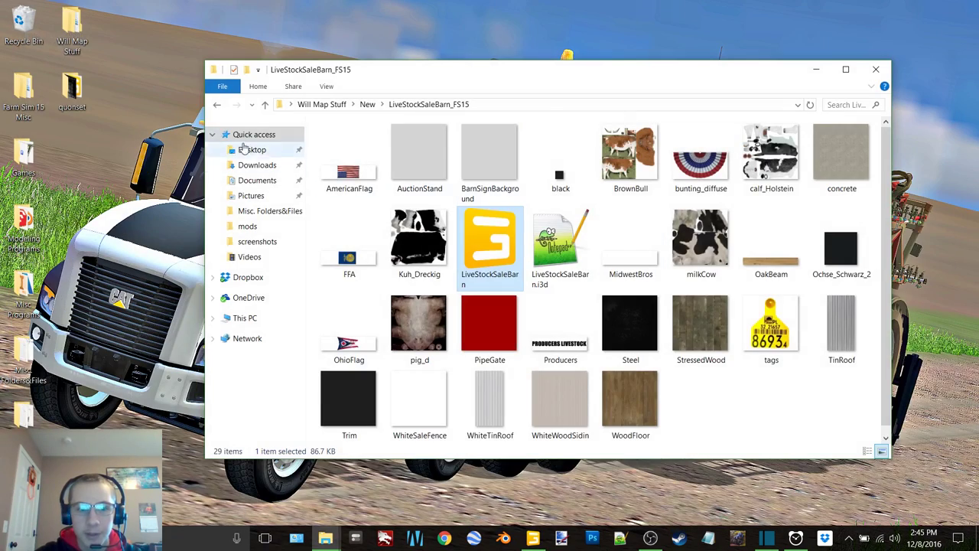
click(216, 105)
click(216, 104)
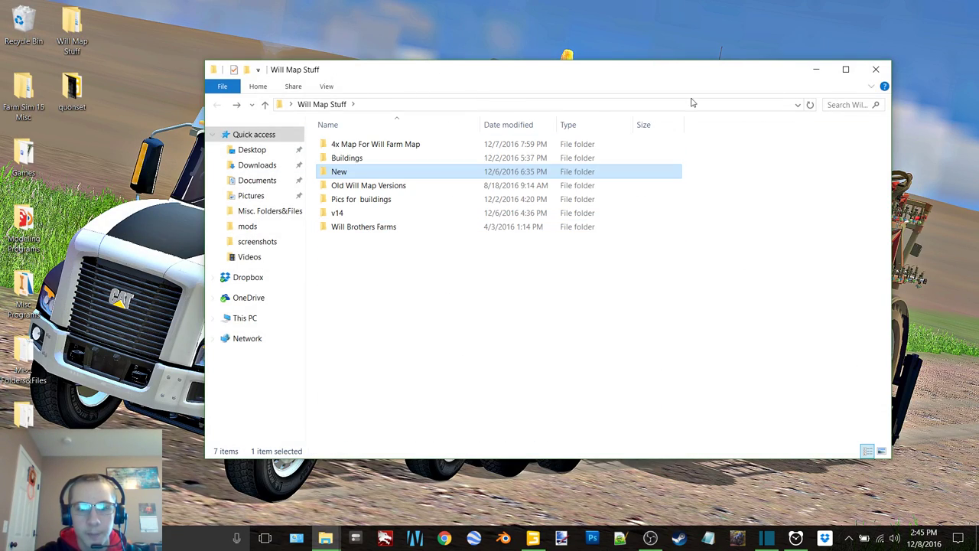
click(874, 70)
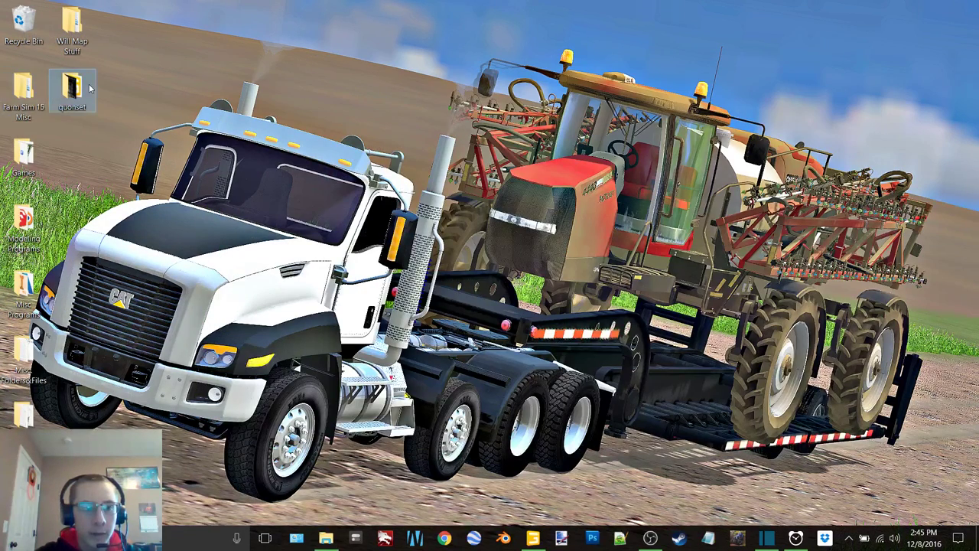
- Open quonset_hut from the desktop's quonset folder in GIANTS Editor 6.0.5 and dismiss the welcome window
double_click(90, 89)
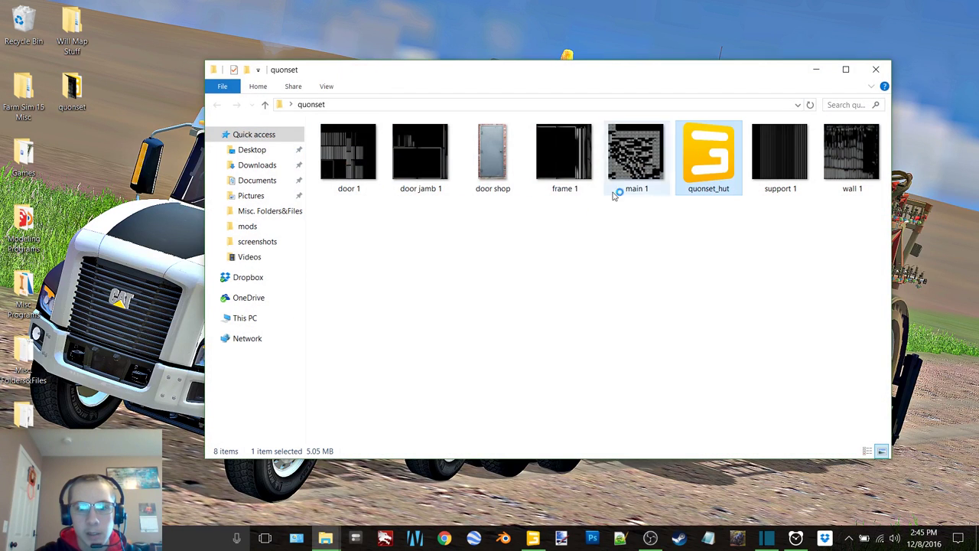
double_click(446, 244)
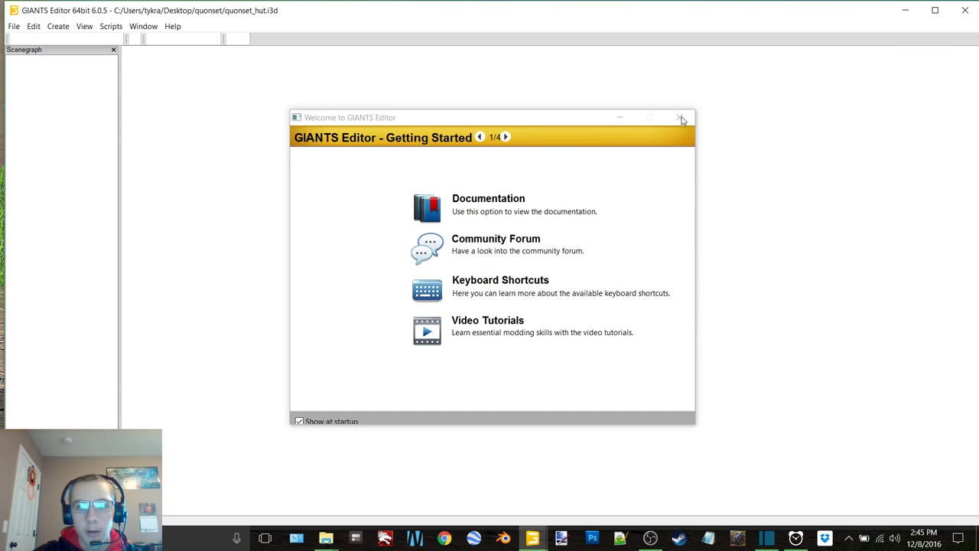
click(681, 119)
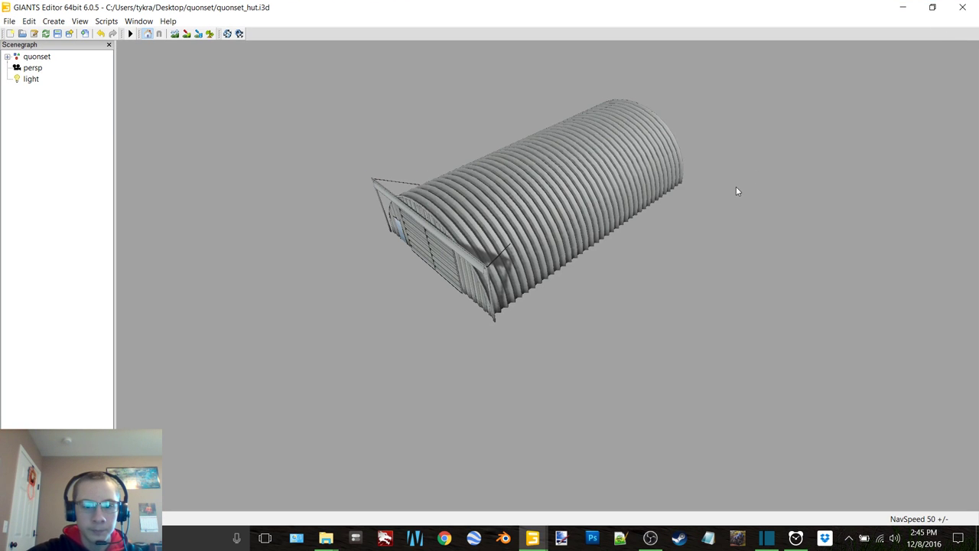
- Examine the quonset hut's front wall with its sliding doors and entry door, and the corrugated interior
alt+middle_drag(448, 244, 554, 285)
scroll(464, 308, up, 8)
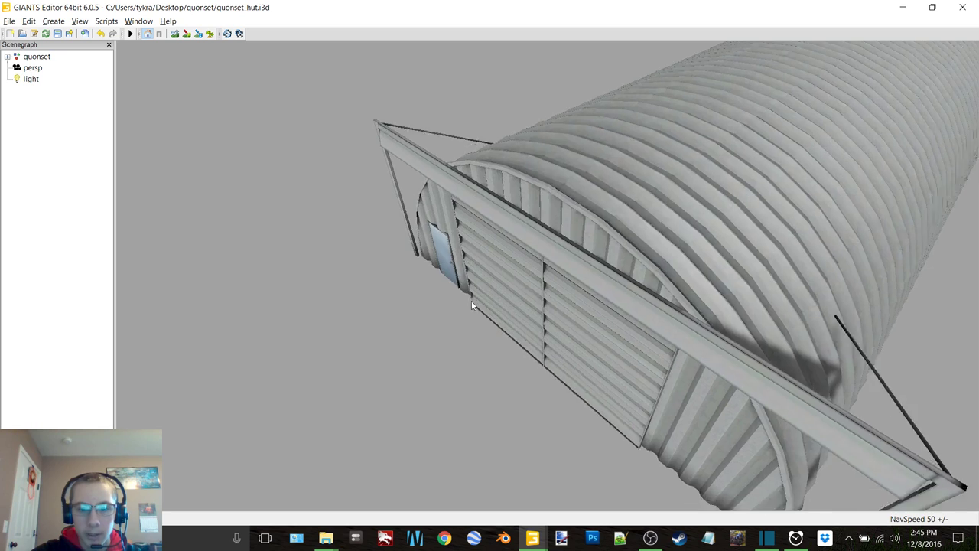
alt+middle_drag(471, 301, 481, 295)
scroll(463, 301, up, 3)
alt+drag(443, 306, 513, 276)
scroll(528, 257, up, 6)
scroll(534, 261, up, 4)
scroll(533, 264, down, 9)
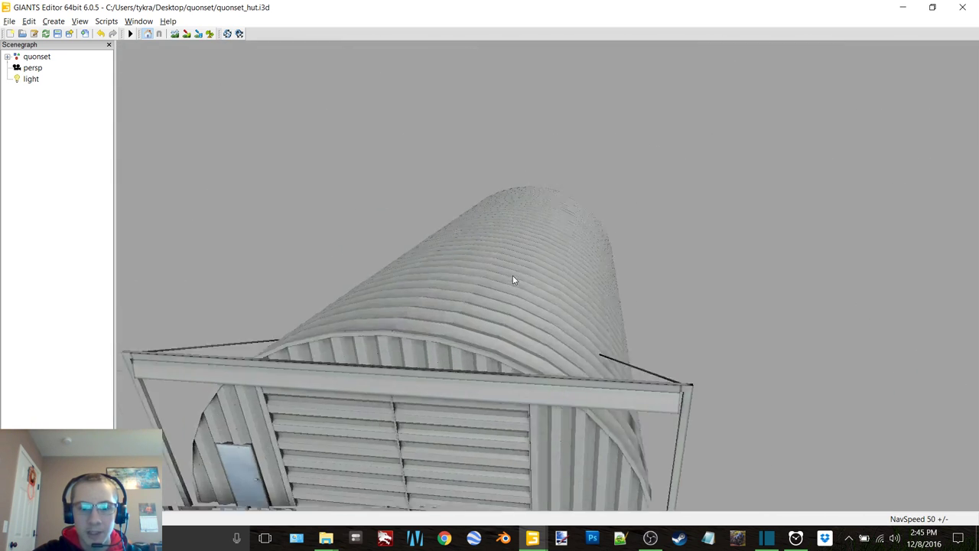
scroll(513, 279, up, 10)
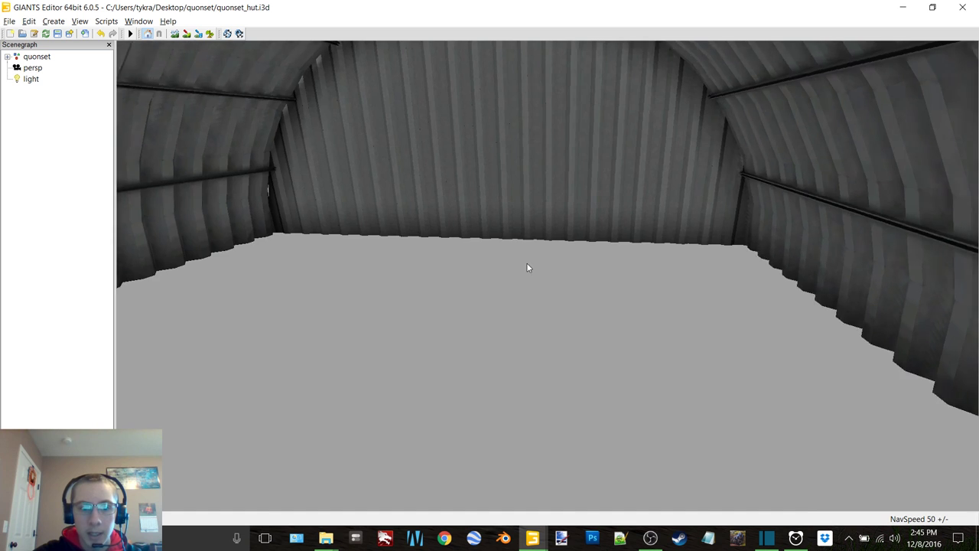
scroll(507, 274, down, 2)
scroll(492, 280, down, 6)
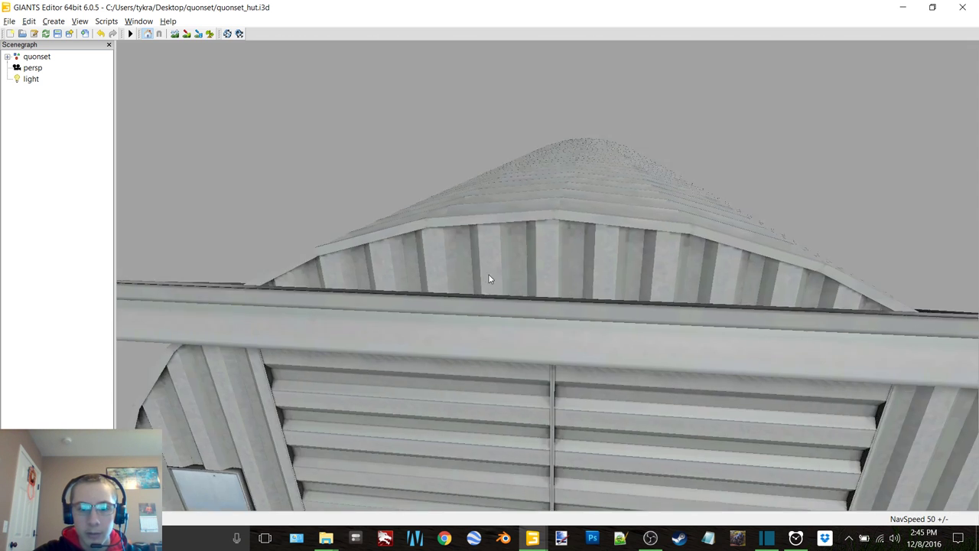
- Select the quonset hut's corrugated body from the side and show its attributes
scroll(490, 275, down, 4)
alt+drag(506, 266, 440, 261)
scroll(496, 262, up, 4)
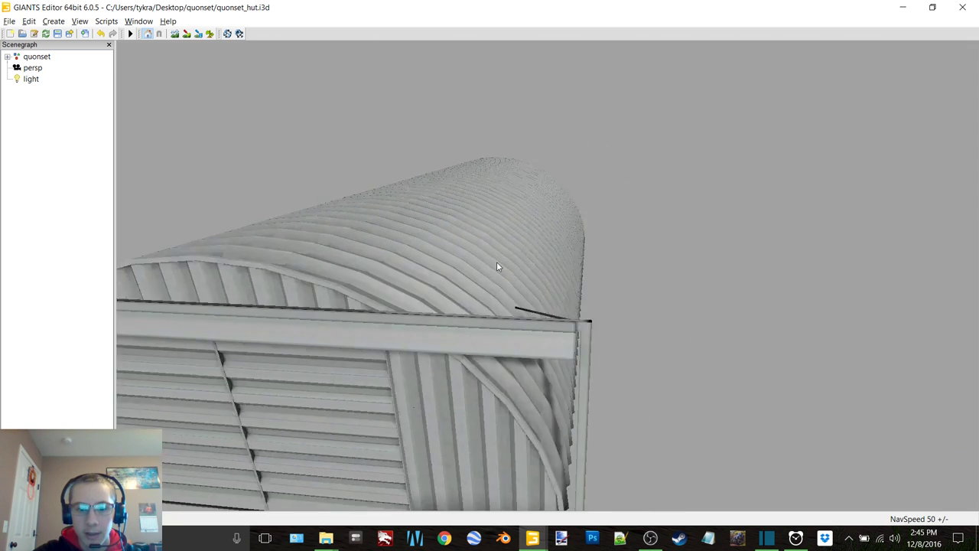
scroll(440, 260, down, 2)
alt+middle_drag(591, 245, 582, 249)
click(581, 250)
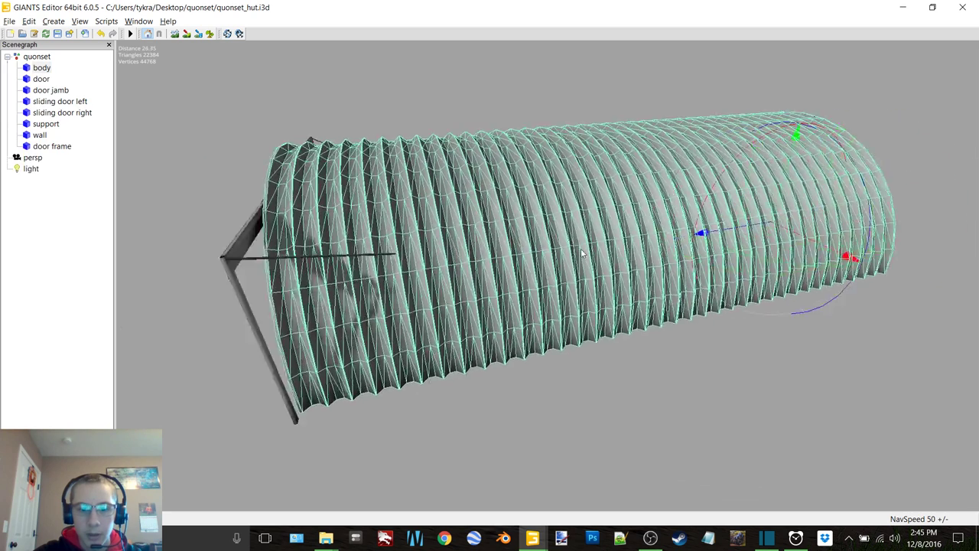
scroll(582, 254, down, 2)
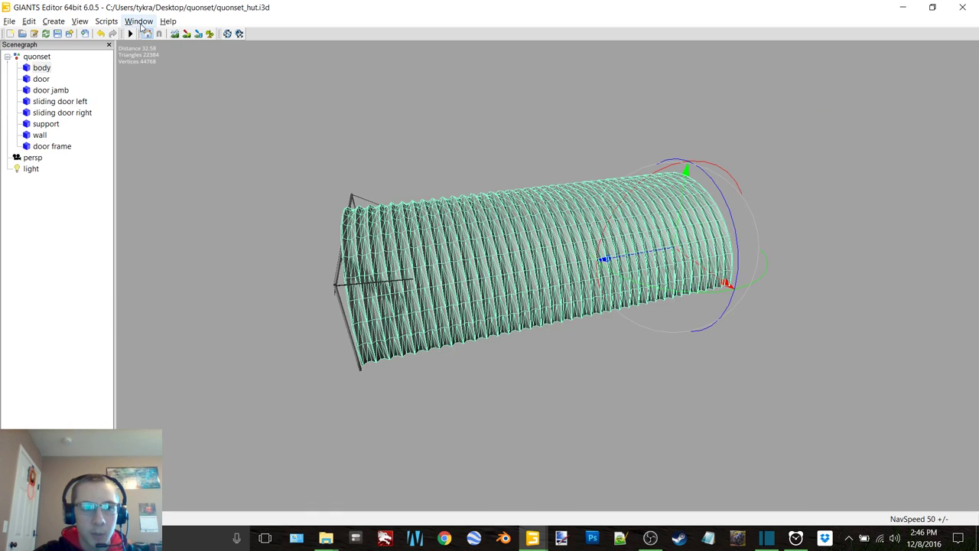
click(139, 21)
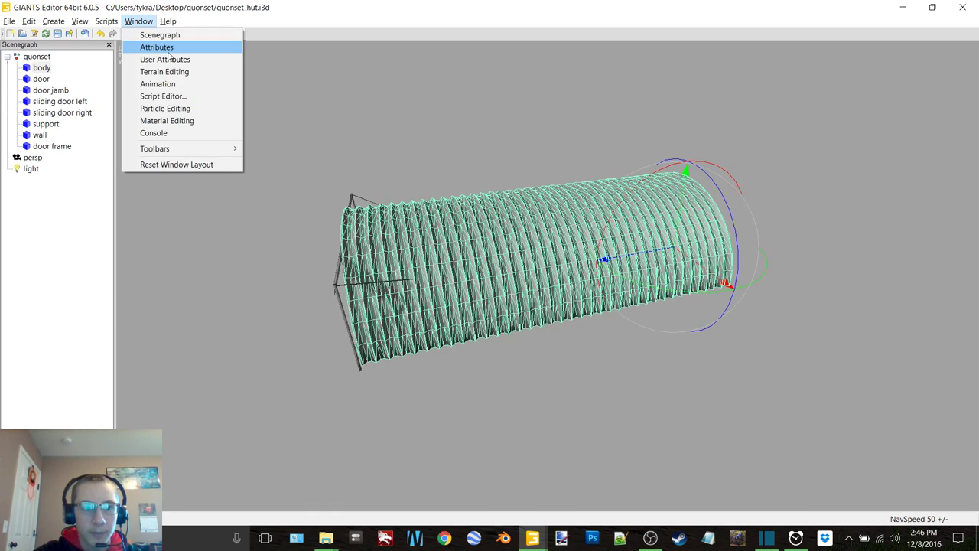
click(157, 47)
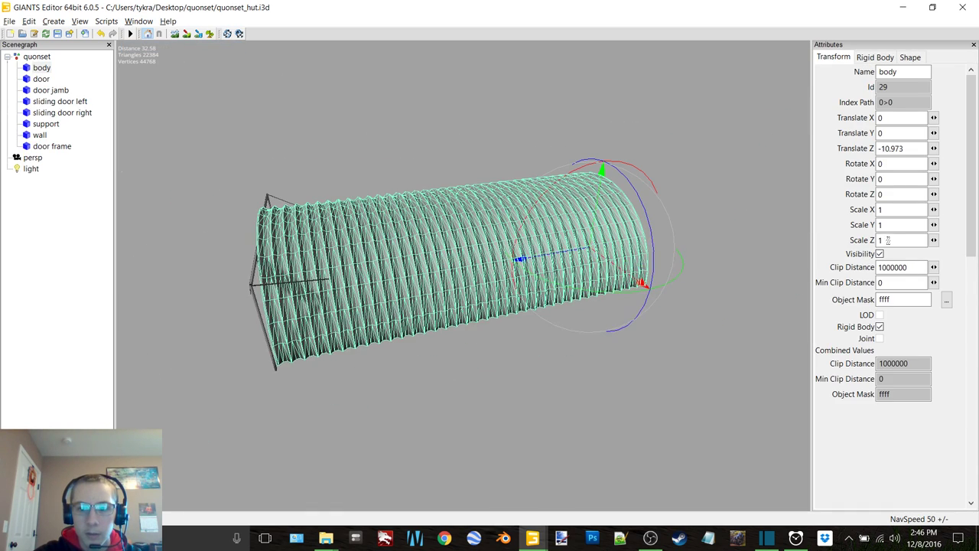